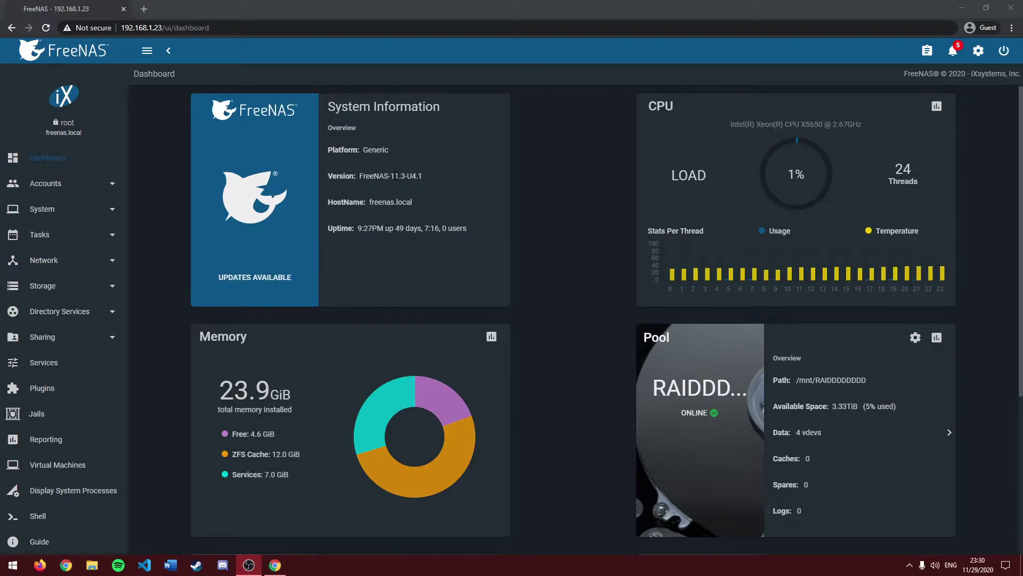
# - Run grep VT-x /var/run/dmesg.boot in the FreeNAS shell to check CPU VT-x support
pyautogui.click(393, 176)
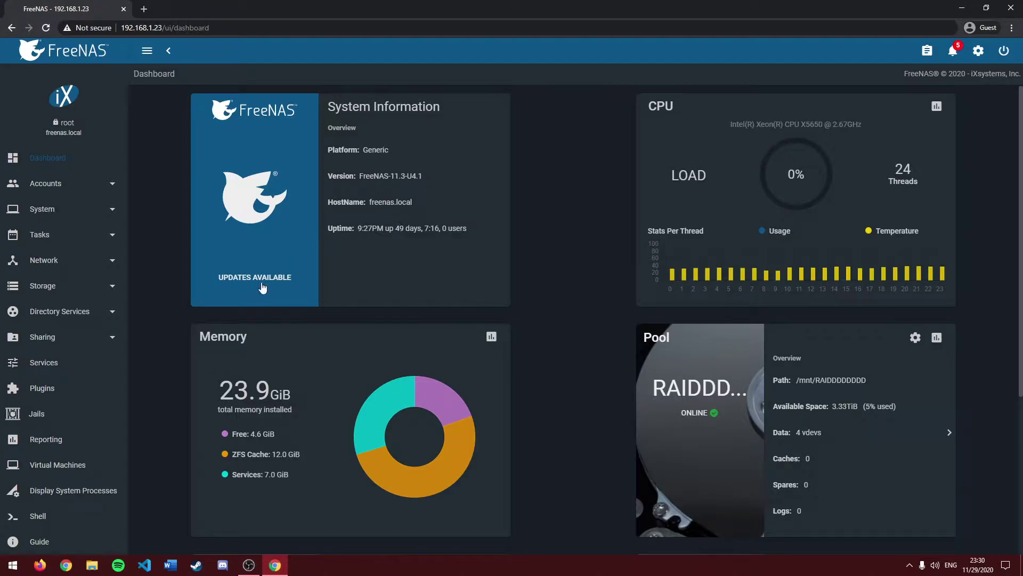
pyautogui.click(89, 517)
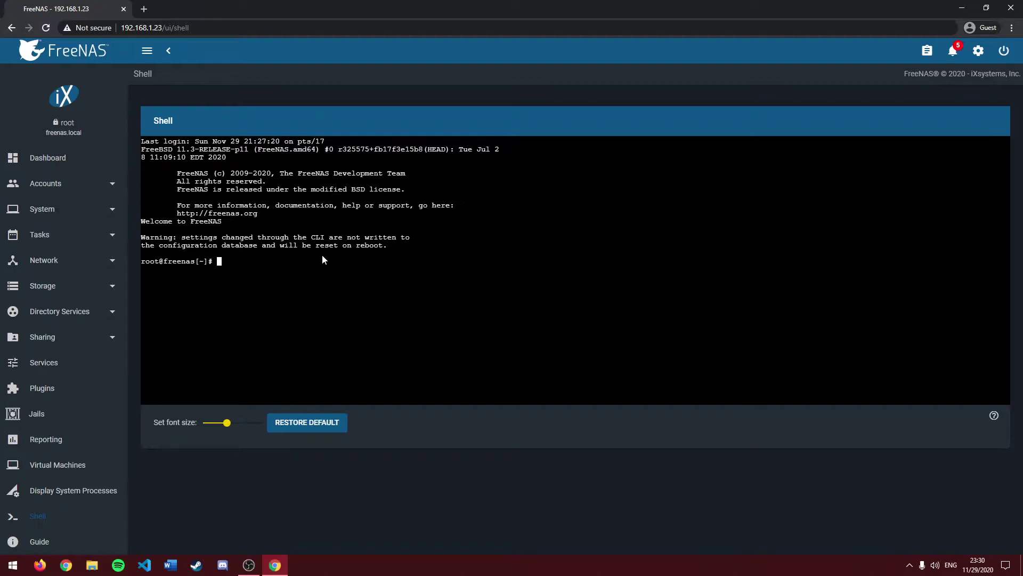
pyautogui.write('grep VT-x /var/run/dmesg.boot')
pyautogui.press('Return')
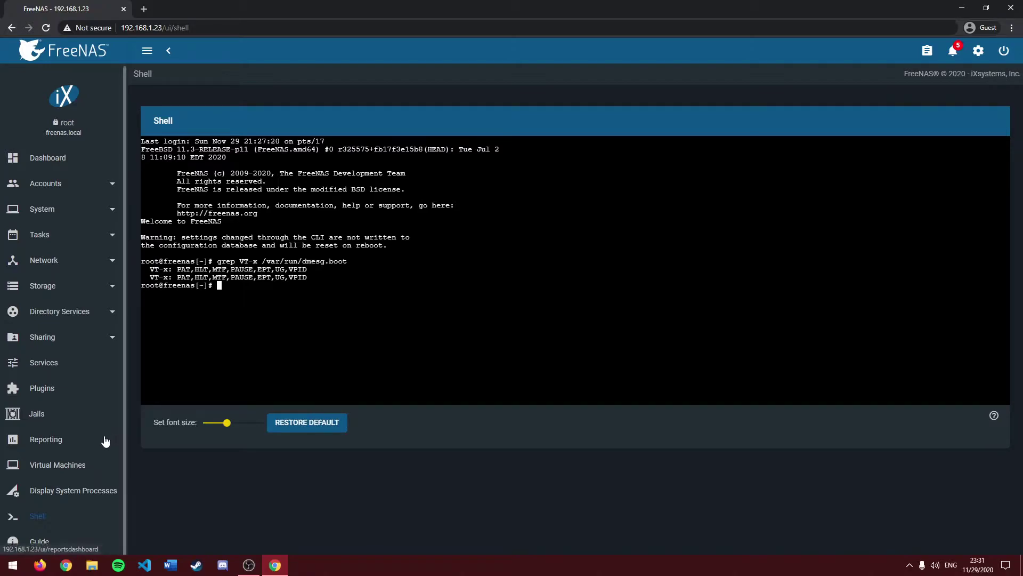
# - From the Virtual Machines list, add a VM with guest OS Linux named UbuntuVM
pyautogui.click(66, 467)
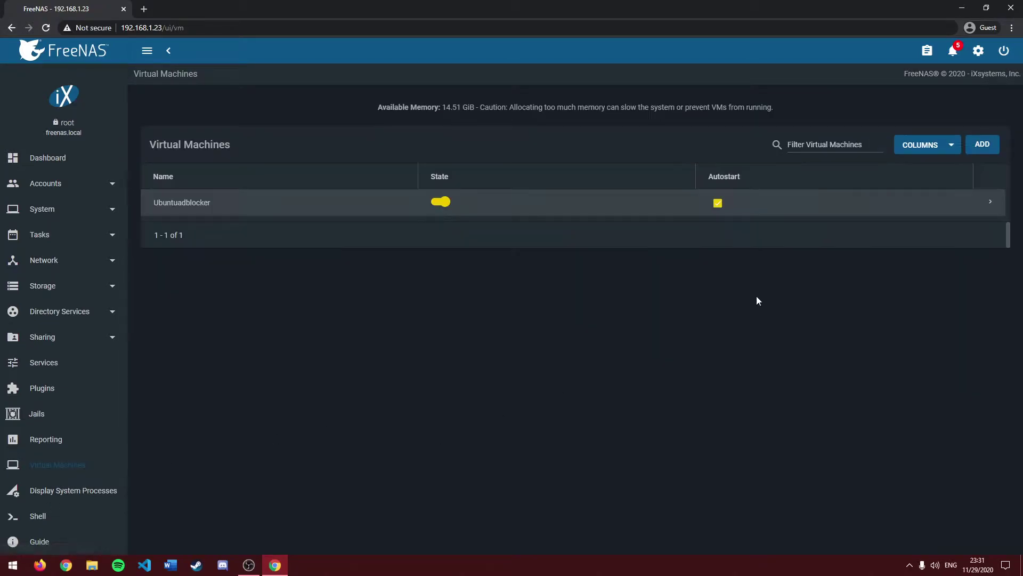
pyautogui.click(982, 154)
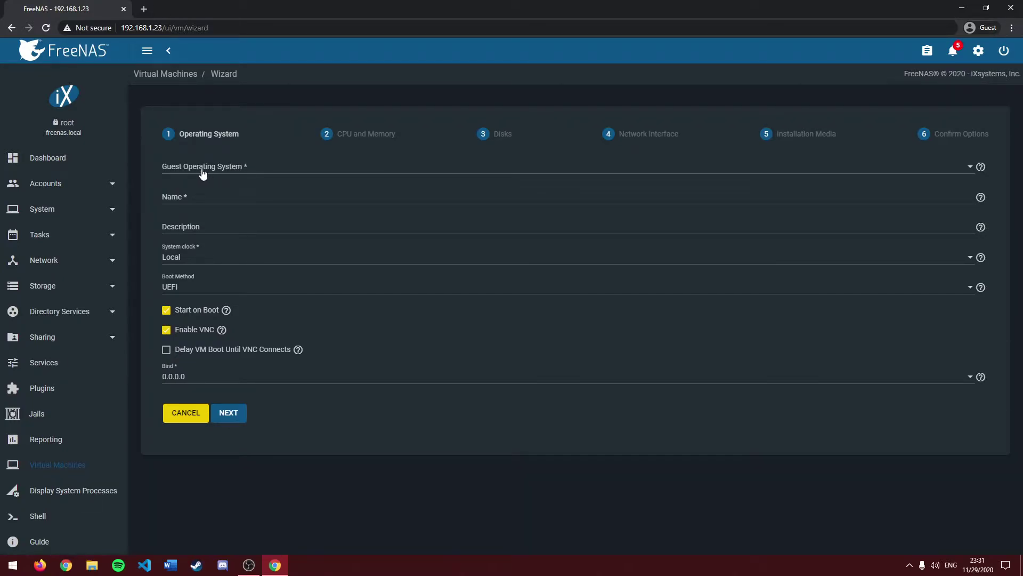
pyautogui.click(203, 168)
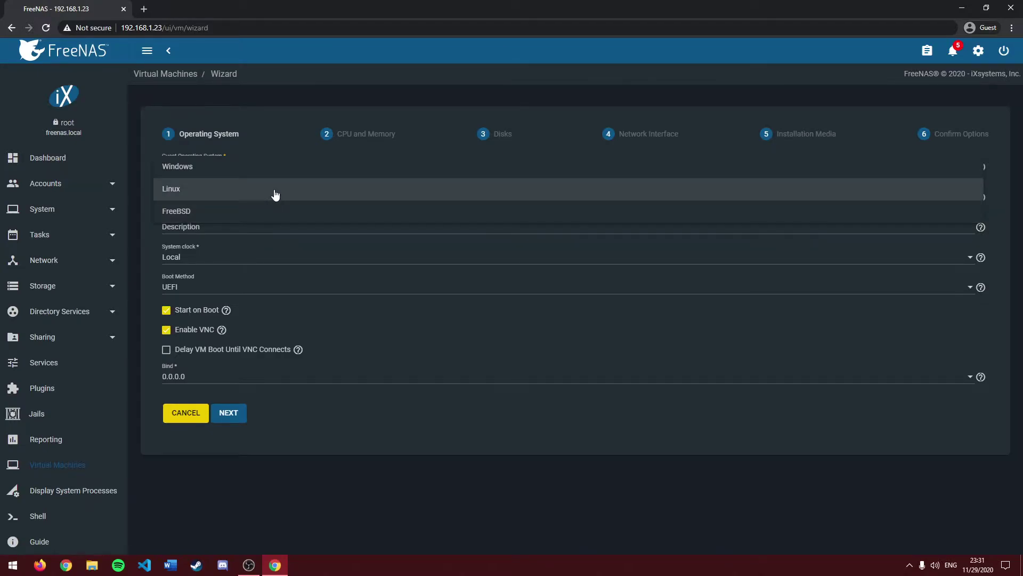
pyautogui.click(274, 192)
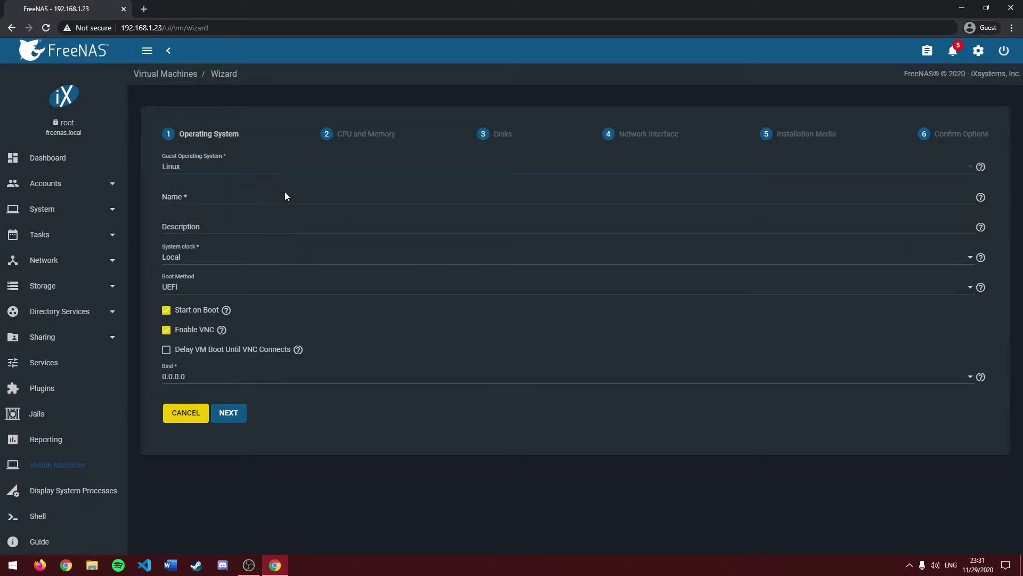
pyautogui.click(279, 195)
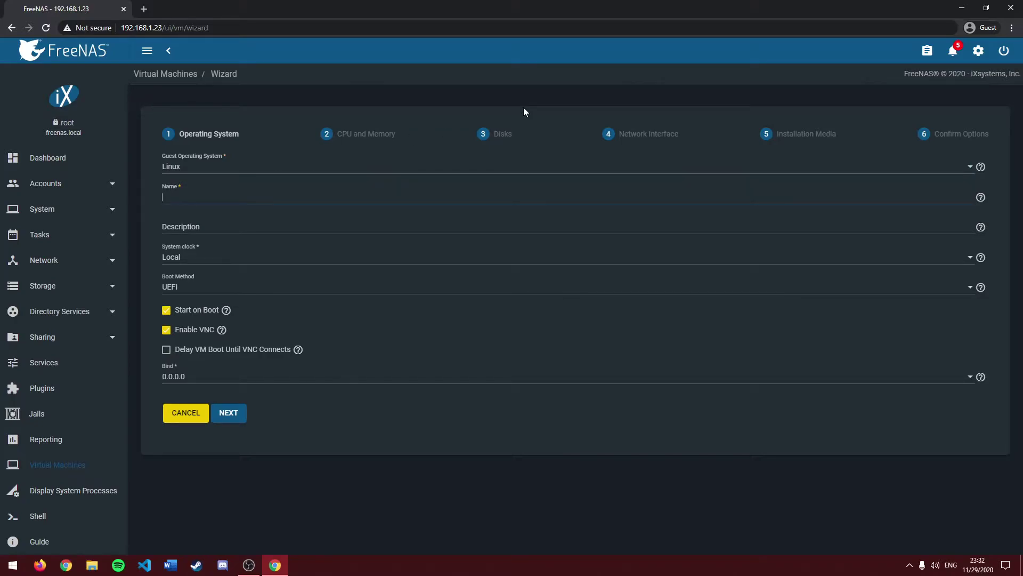
pyautogui.write('UbuntuVM')
pyautogui.click(524, 111)
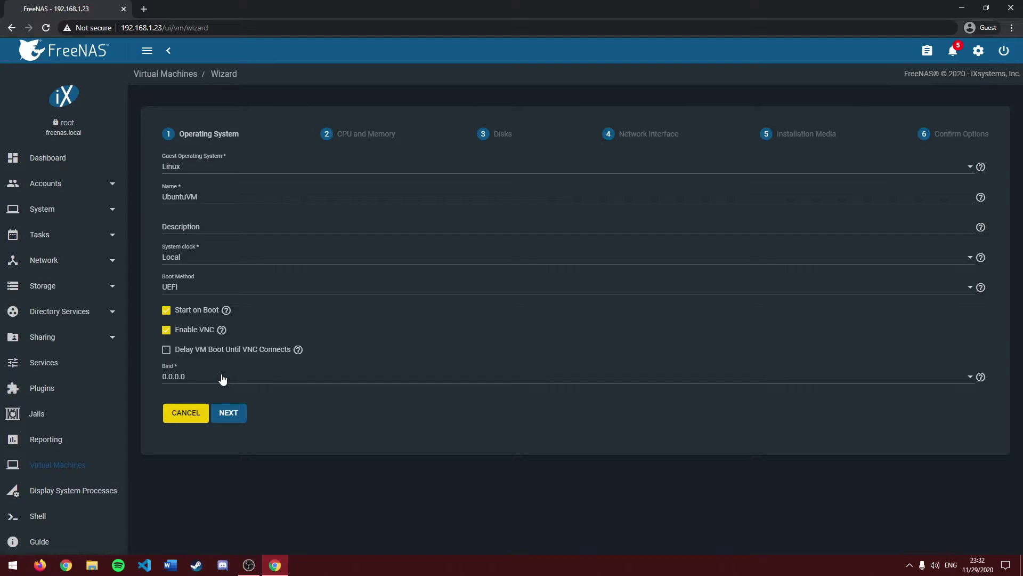
# - Set Virtual CPUs to 2 and Memory Size to 4 GiB
pyautogui.click(228, 411)
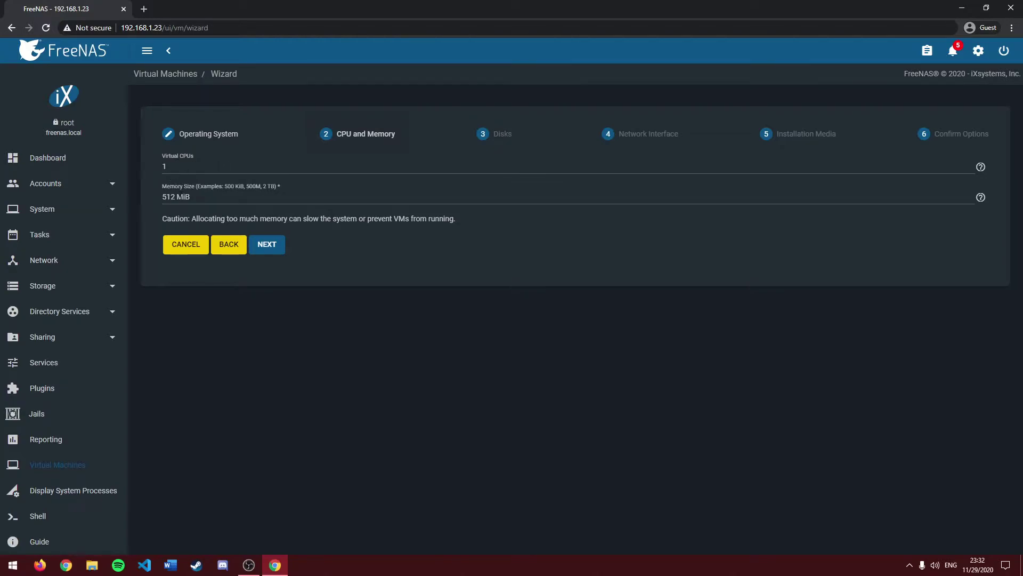
pyautogui.click(181, 168)
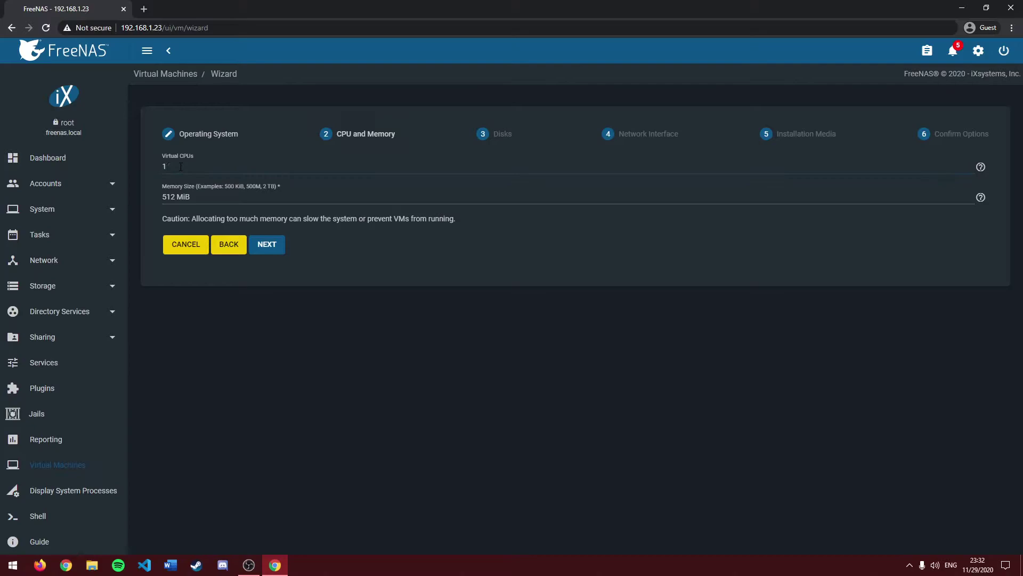
pyautogui.press('BackSpace')
pyautogui.write('2')
pyautogui.press('Tab')
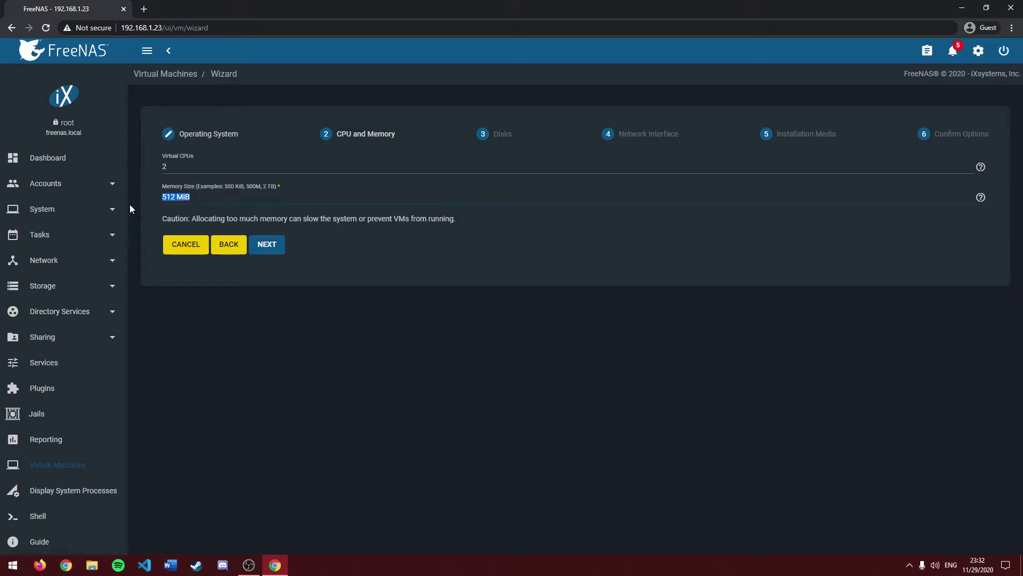
pyautogui.write('4GB')
pyautogui.click(233, 214)
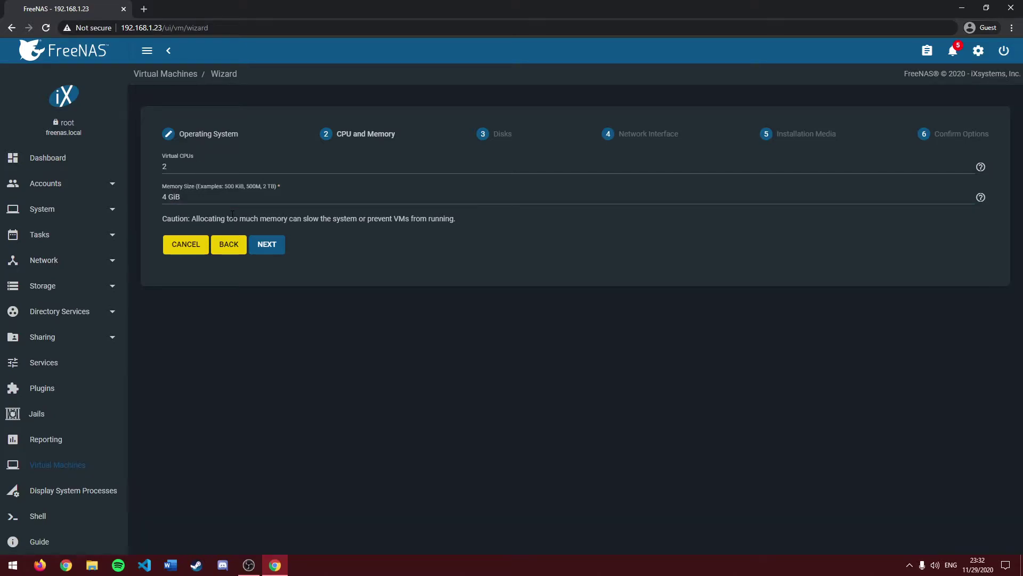
# - Put the new disk image on the RAIDDDDDDDD pool and enlarge it from 10 to 50 GiB
pyautogui.click(257, 244)
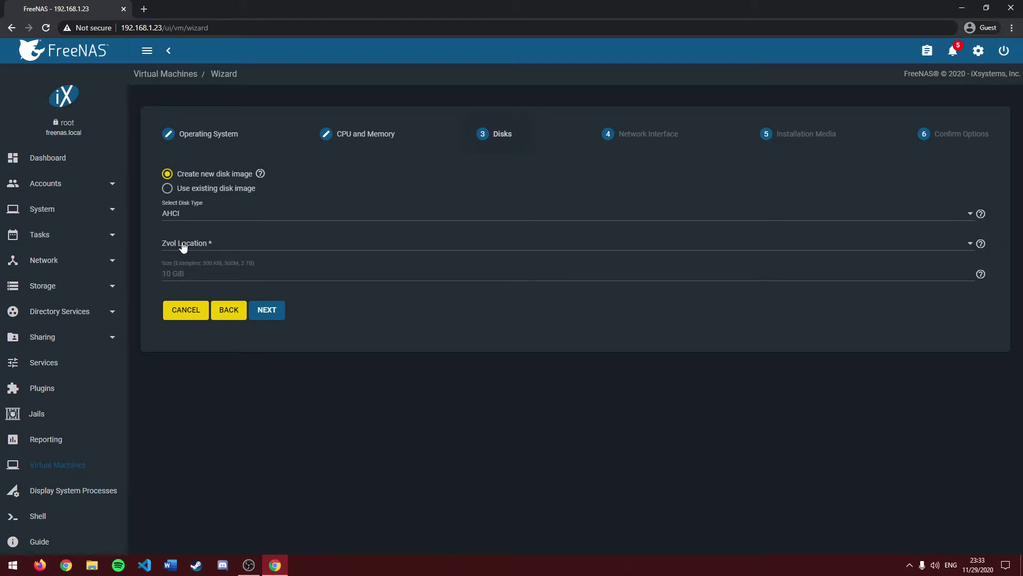
pyautogui.click(183, 244)
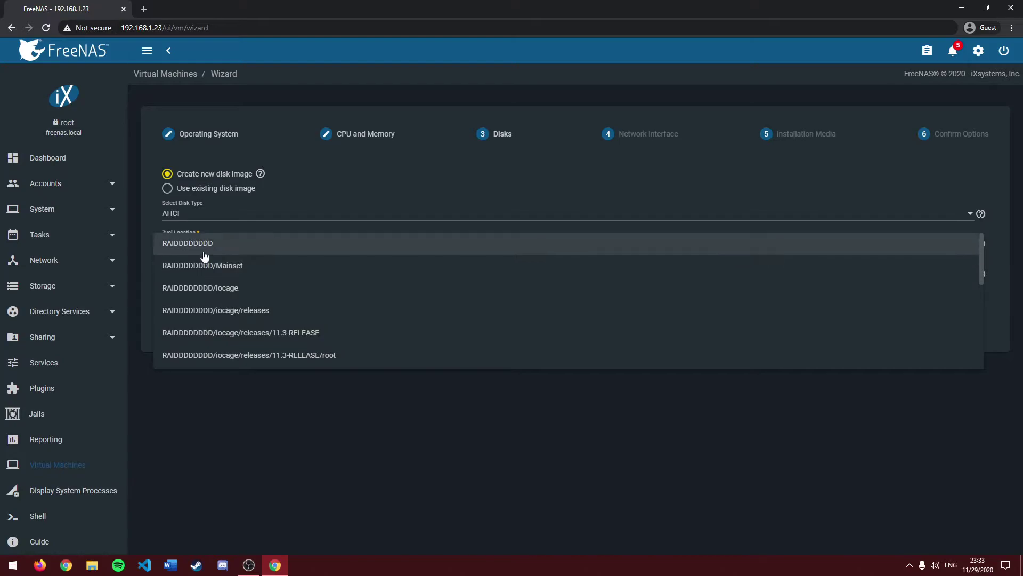
pyautogui.click(177, 244)
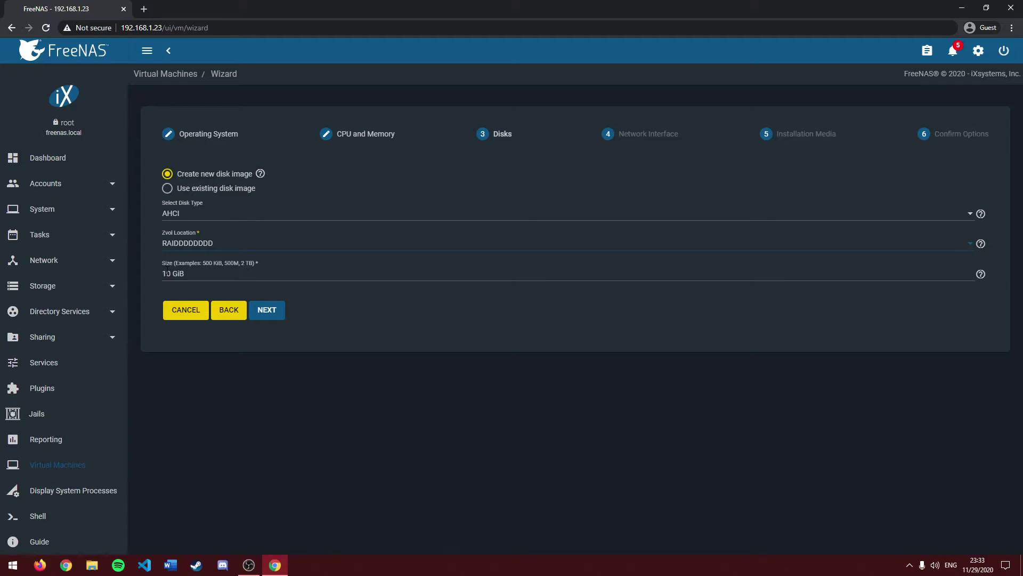
pyautogui.click(166, 273)
pyautogui.press('BackSpace')
pyautogui.write('5')
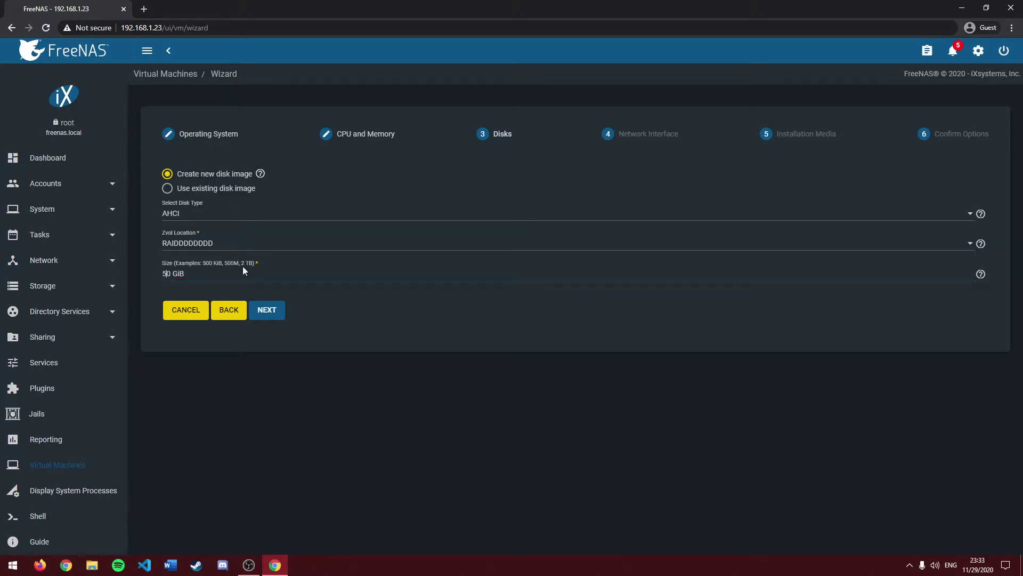
pyautogui.click(189, 349)
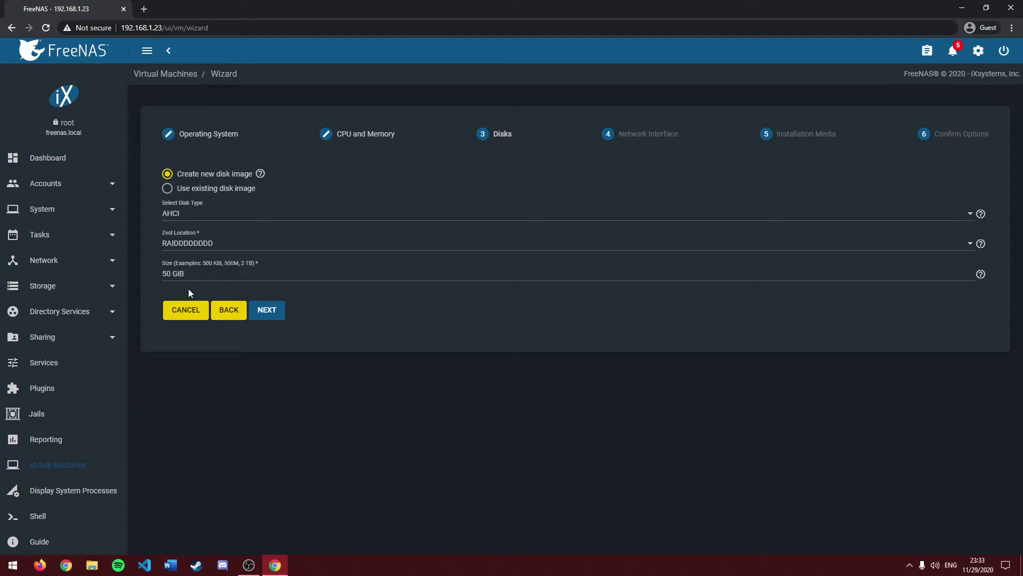
# - Attach the VM's network adapter to bce0 and continue to Installation Media
pyautogui.click(268, 310)
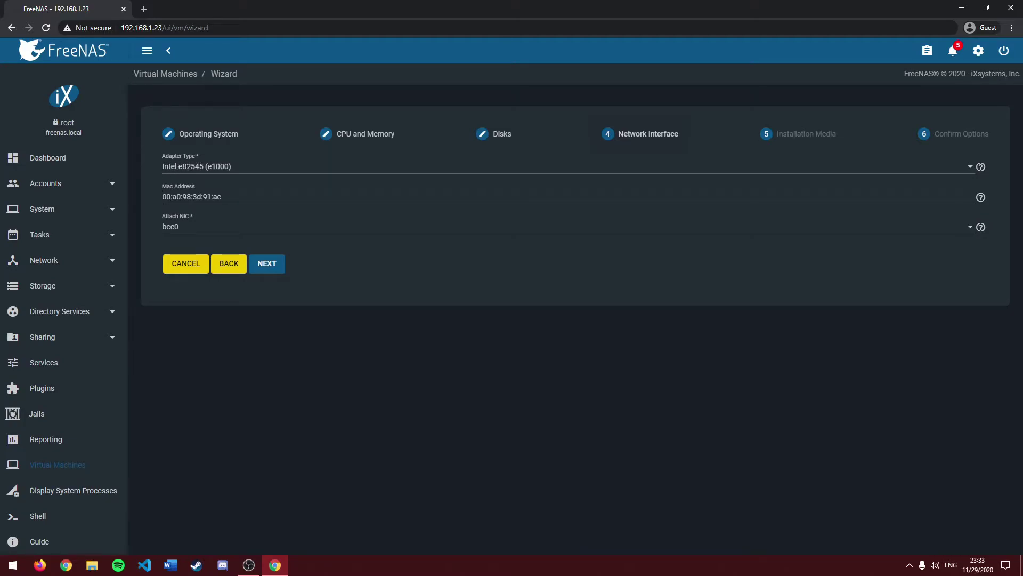
pyautogui.click(170, 228)
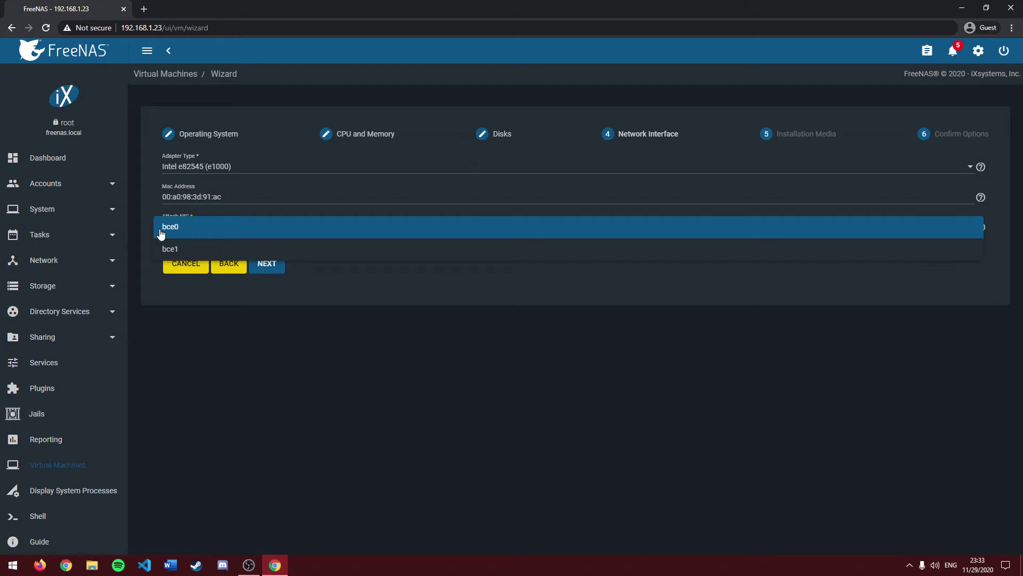
pyautogui.click(153, 216)
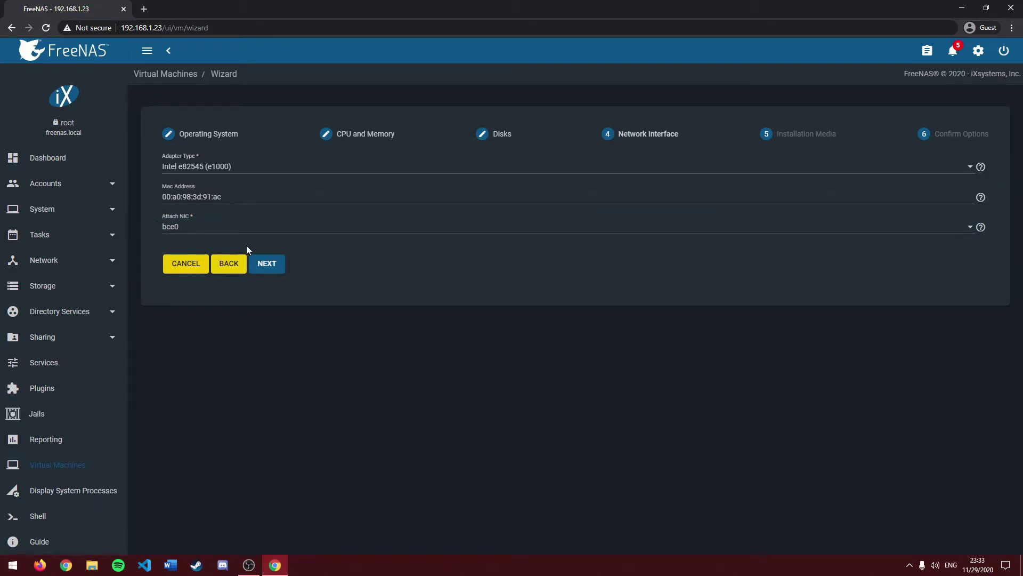
pyautogui.click(279, 270)
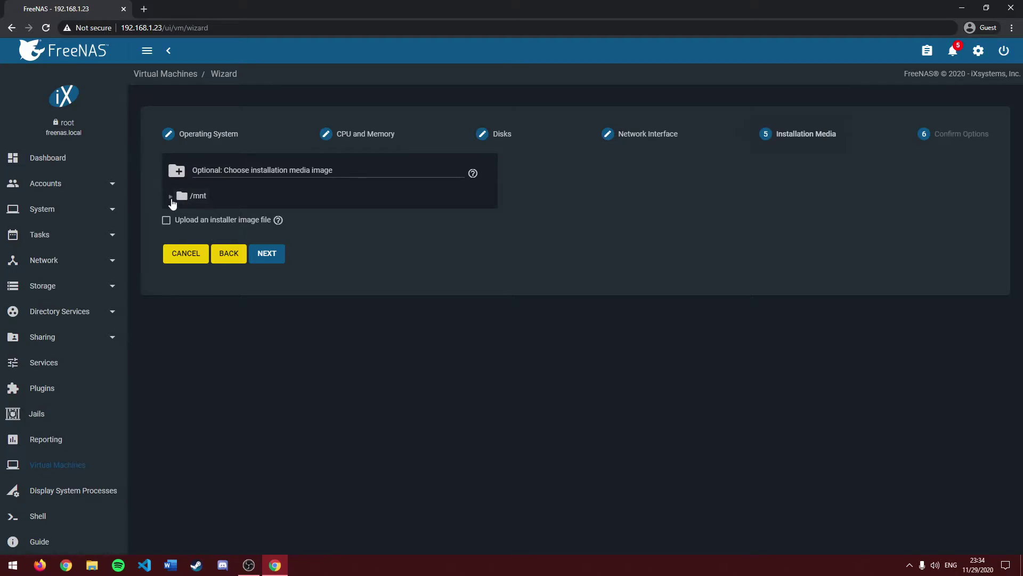
# - Browse to the ISOS folder on RAIDDDDDDDD and choose ubuntu-20.04-desktop-amd64.iso as installation media
pyautogui.click(170, 196)
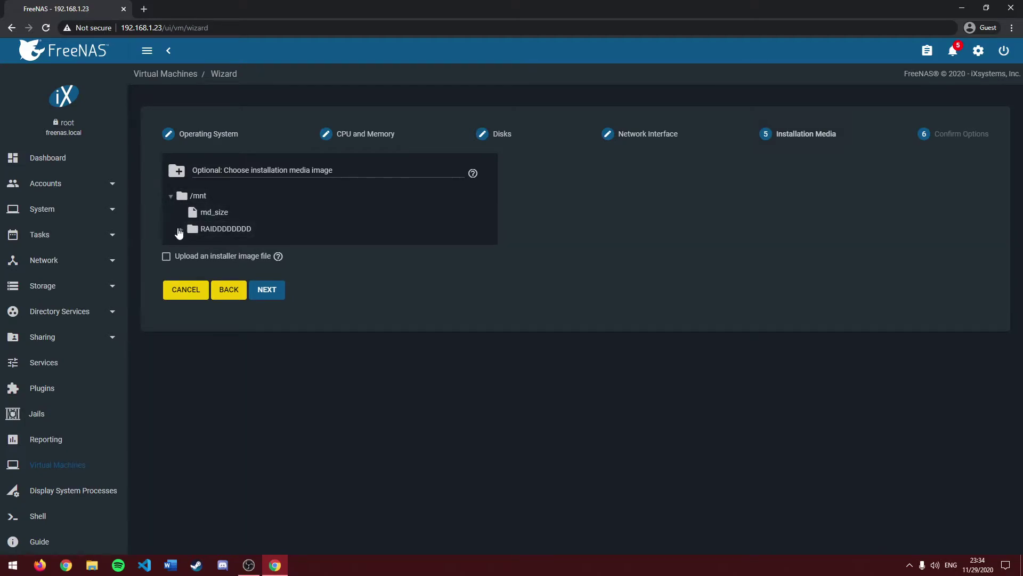
pyautogui.click(182, 229)
pyautogui.click(192, 262)
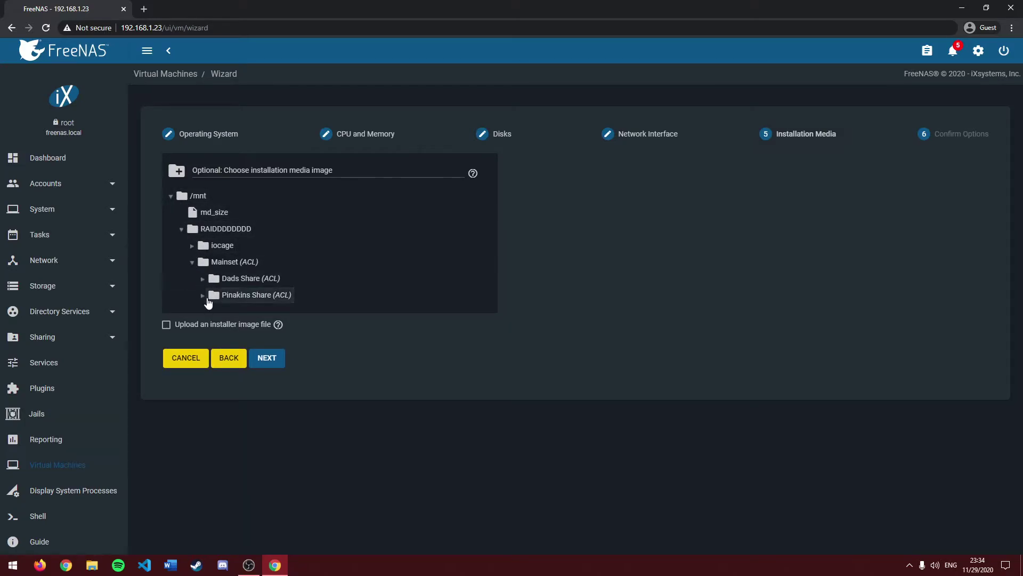
pyautogui.click(203, 296)
pyautogui.click(214, 312)
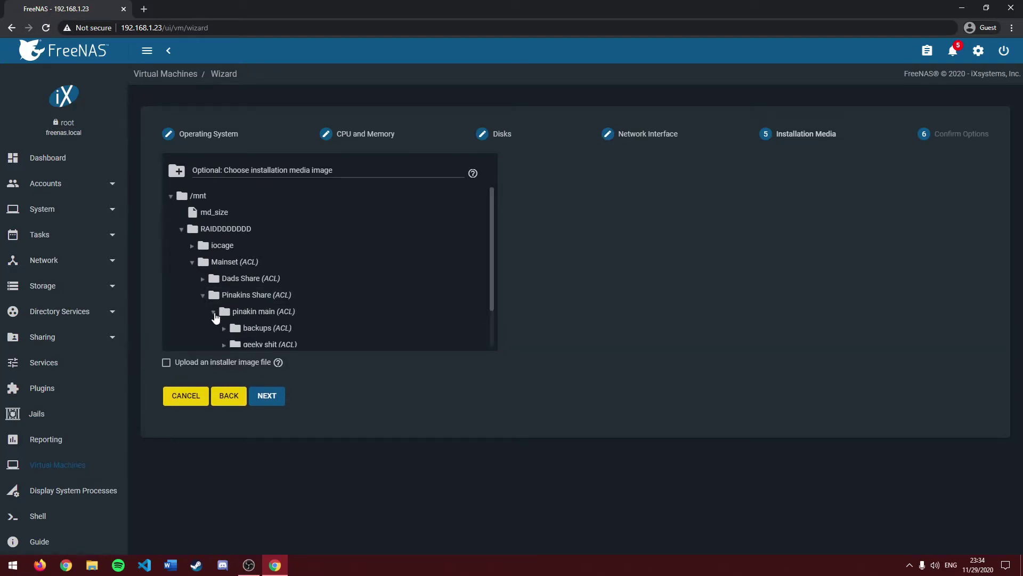
pyautogui.click(224, 344)
pyautogui.scroll(-3, 237, 219)
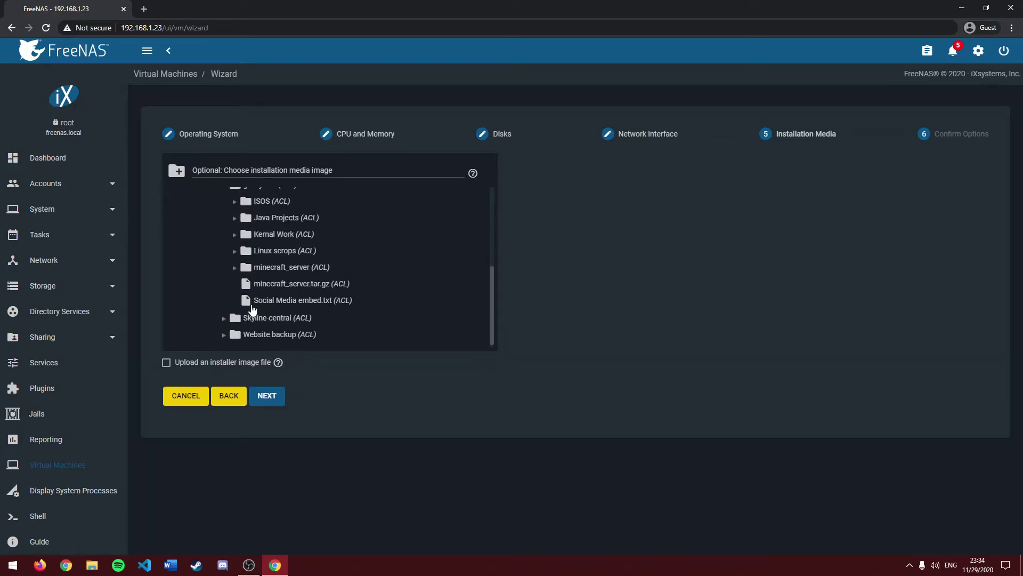
pyautogui.click(235, 201)
pyautogui.scroll(-3, 271, 261)
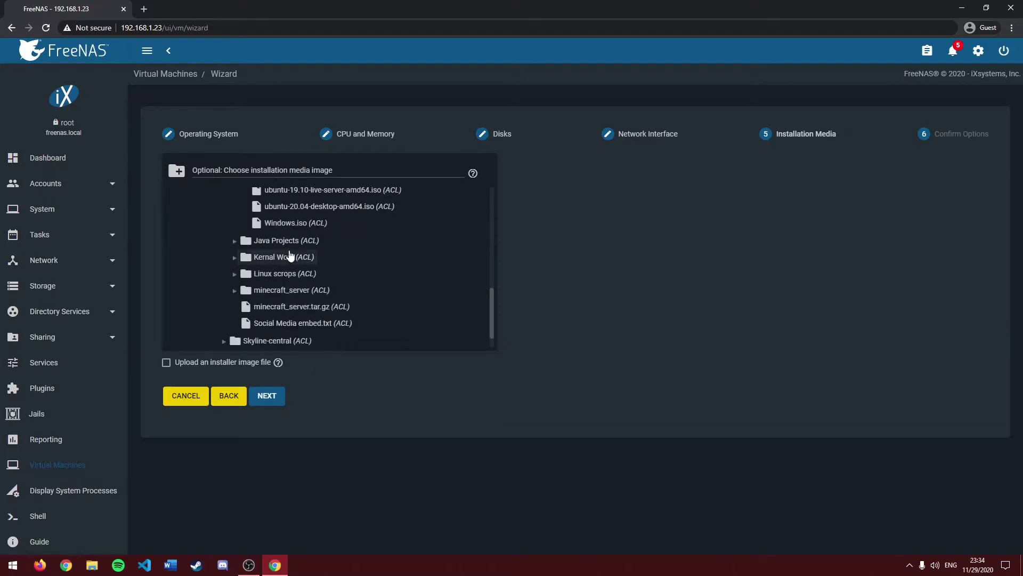
pyautogui.click(303, 207)
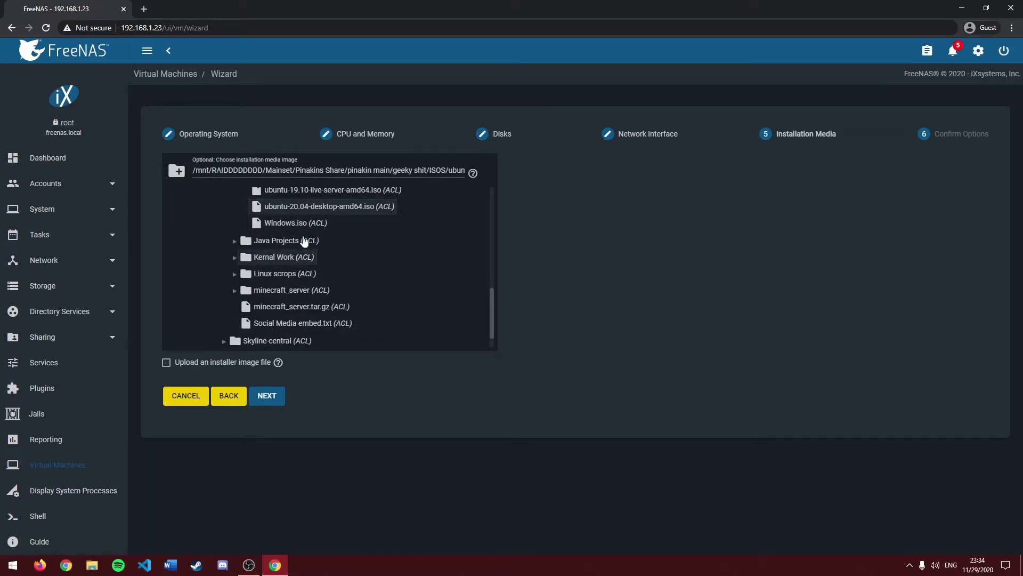
pyautogui.click(284, 396)
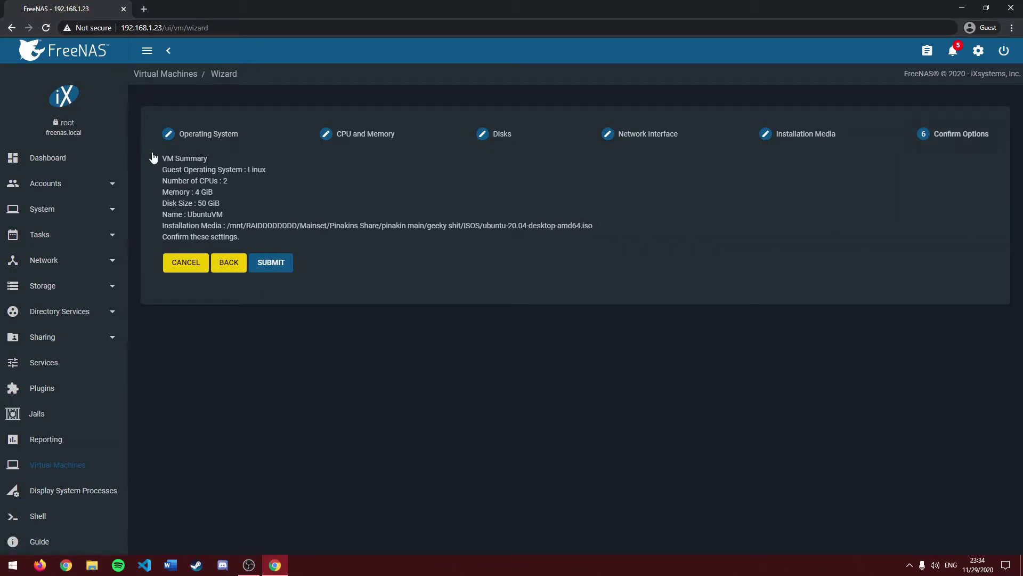
pyautogui.moveTo(163, 158); pyautogui.dragTo(257, 249)
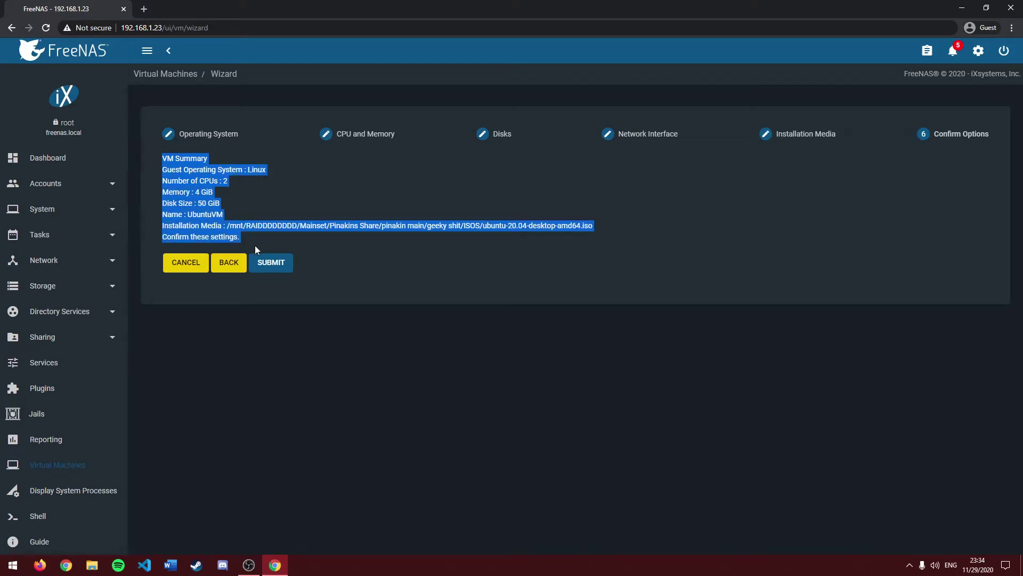
pyautogui.click(256, 249)
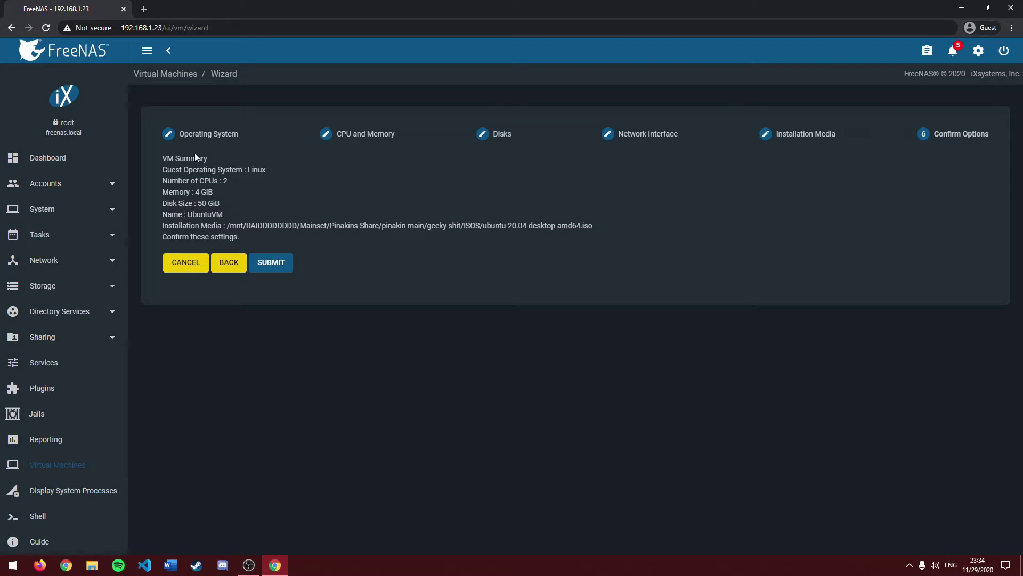
# - Submit the wizard to create UbuntuVM, then start it from its expanded row
pyautogui.click(262, 263)
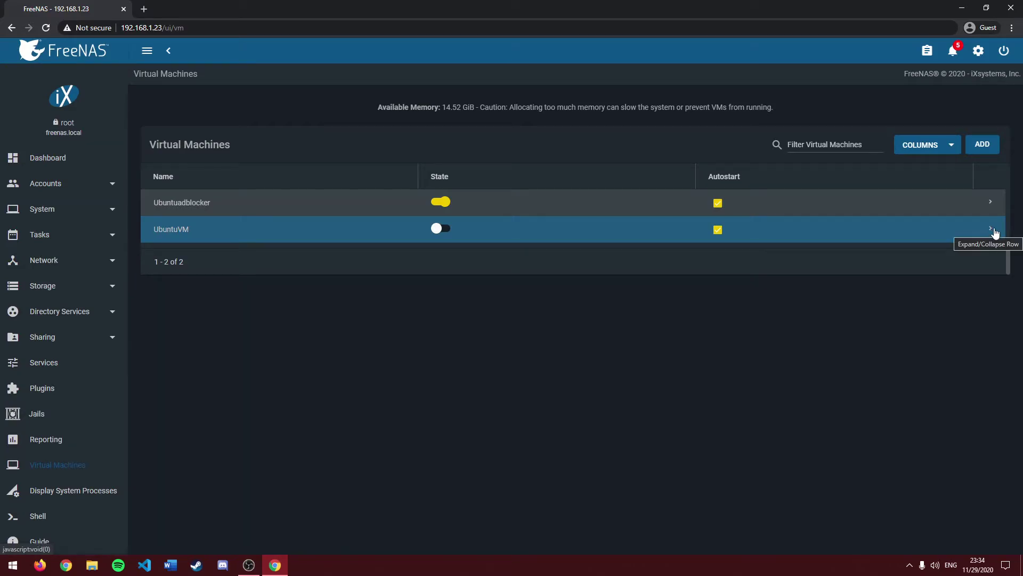
pyautogui.click(992, 230)
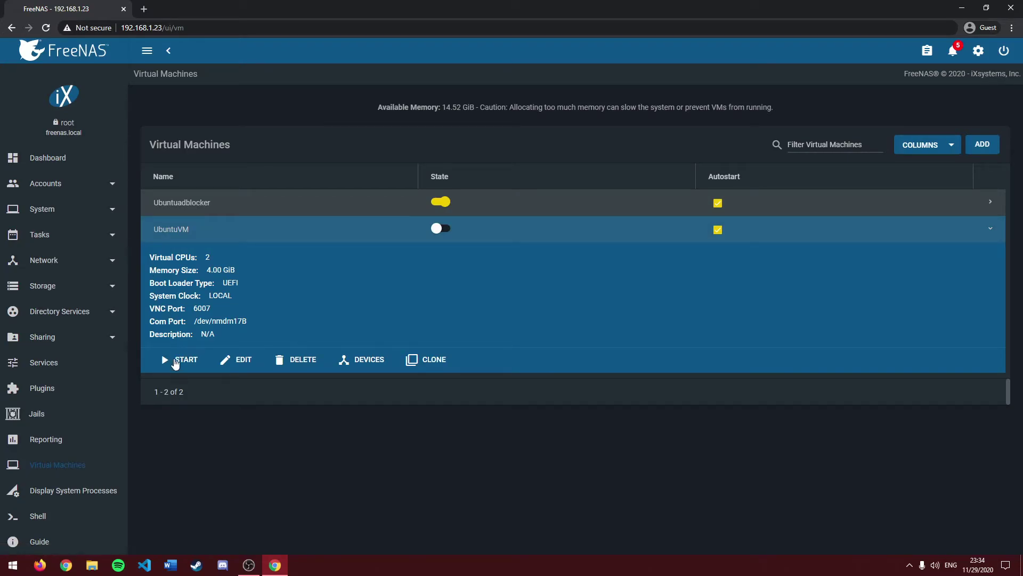
pyautogui.click(175, 363)
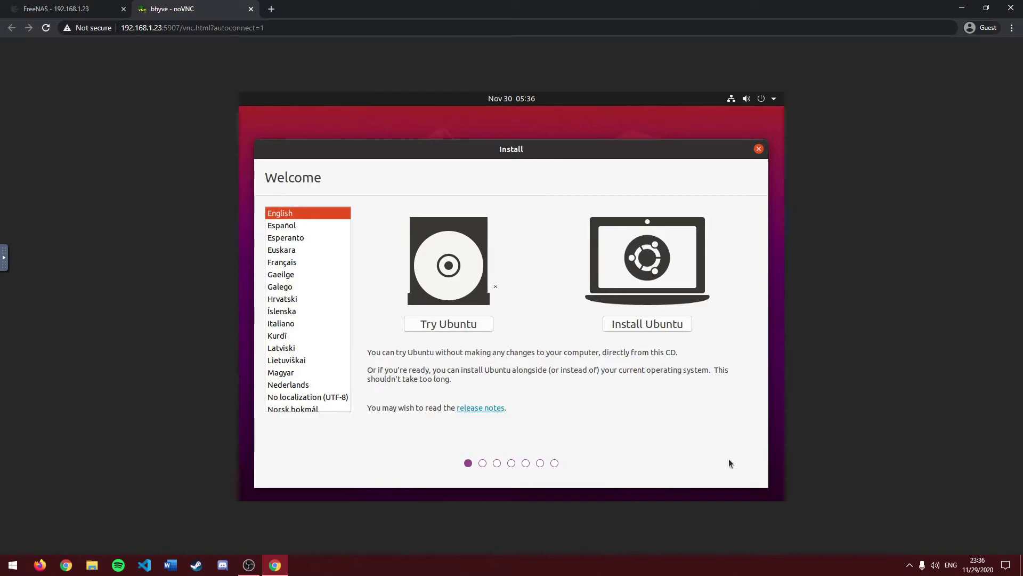
# - Choose Install Ubuntu in the noVNC console, then close the console tab
pyautogui.click(645, 325)
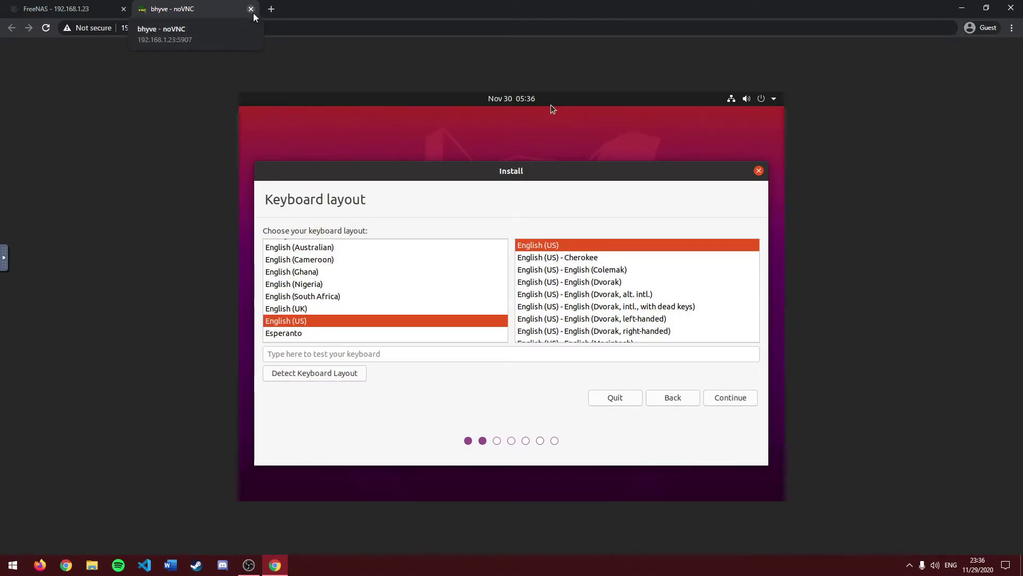
pyautogui.click(253, 15)
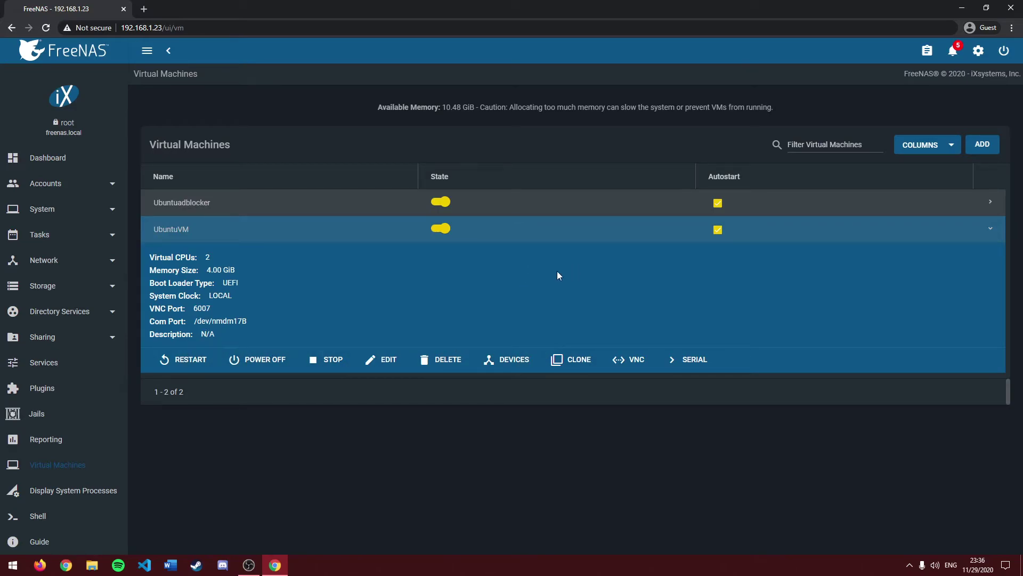
# - Cycle UbuntuVM through Stop, Power Off, Start and Restart
pyautogui.click(331, 360)
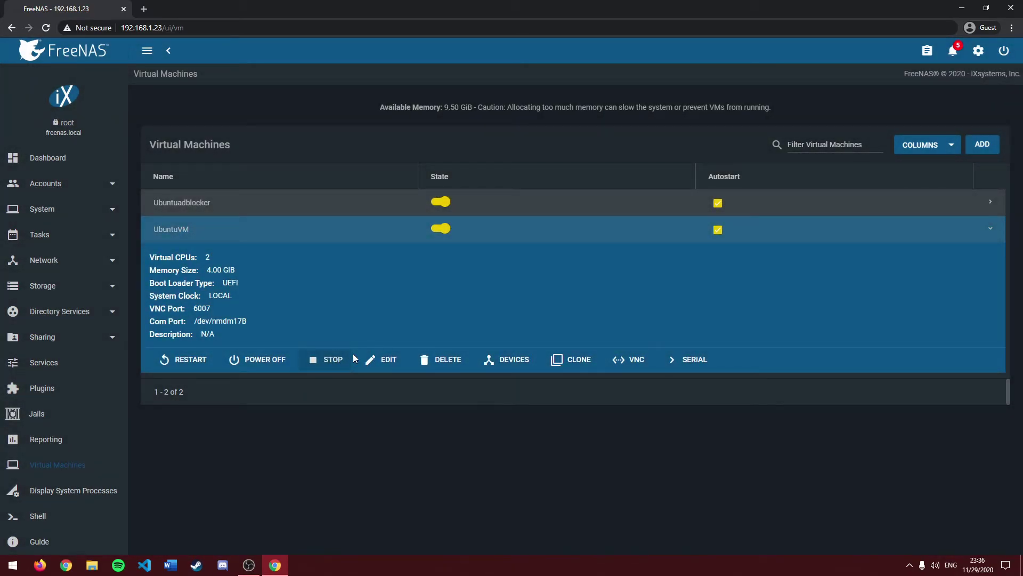
pyautogui.click(252, 361)
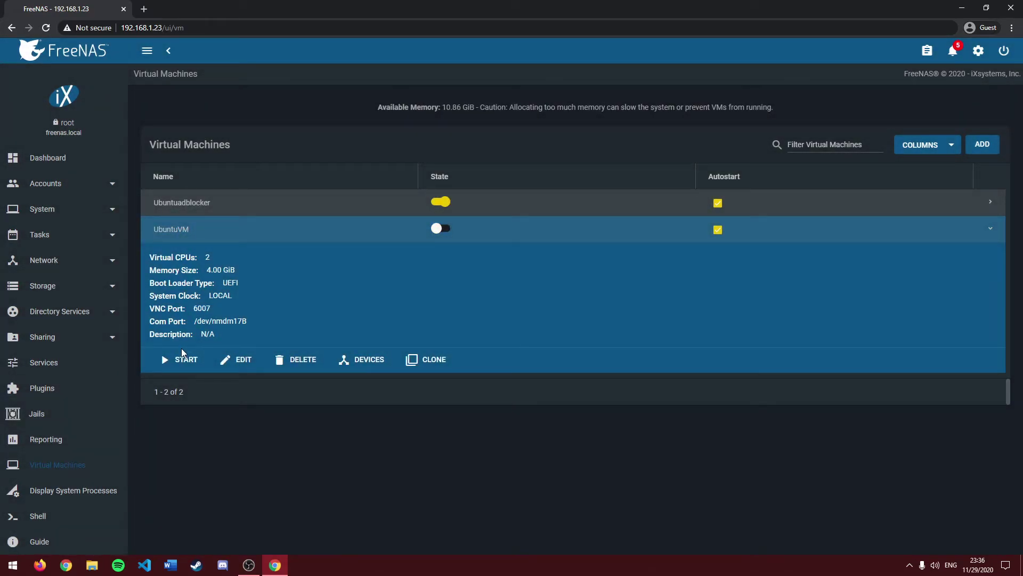
pyautogui.click(183, 353)
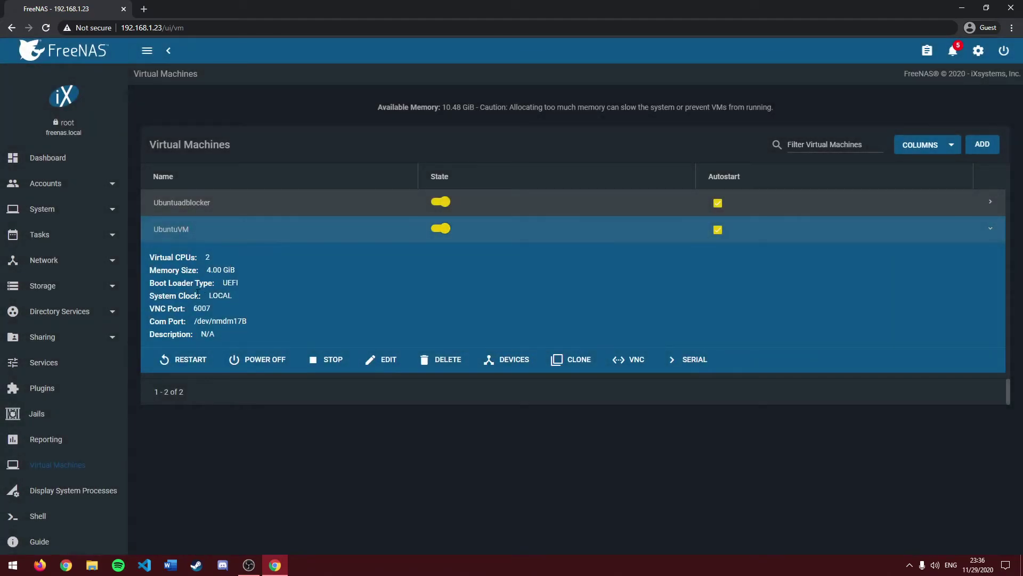
pyautogui.click(187, 361)
pyautogui.click(401, 358)
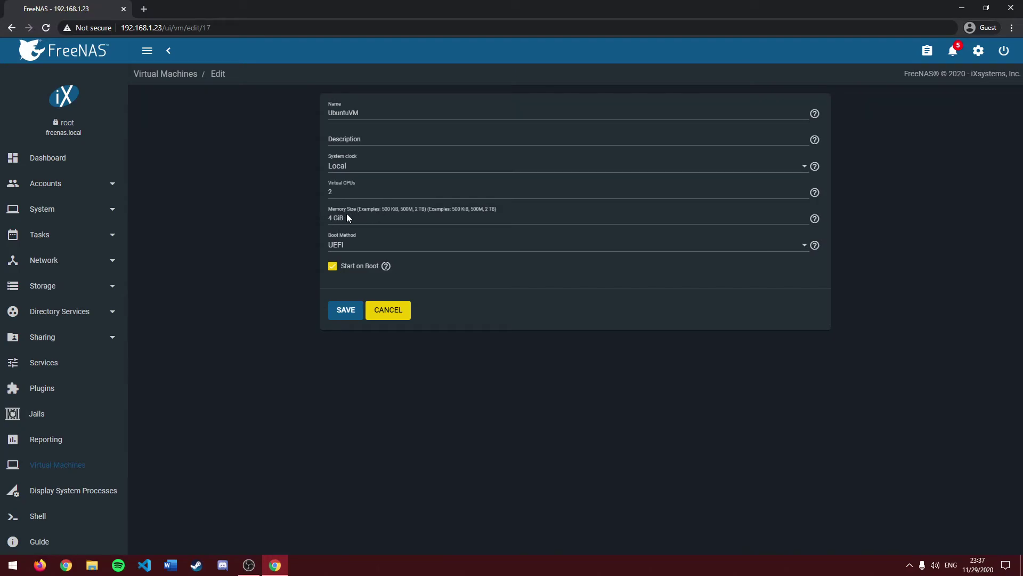
pyautogui.click(377, 308)
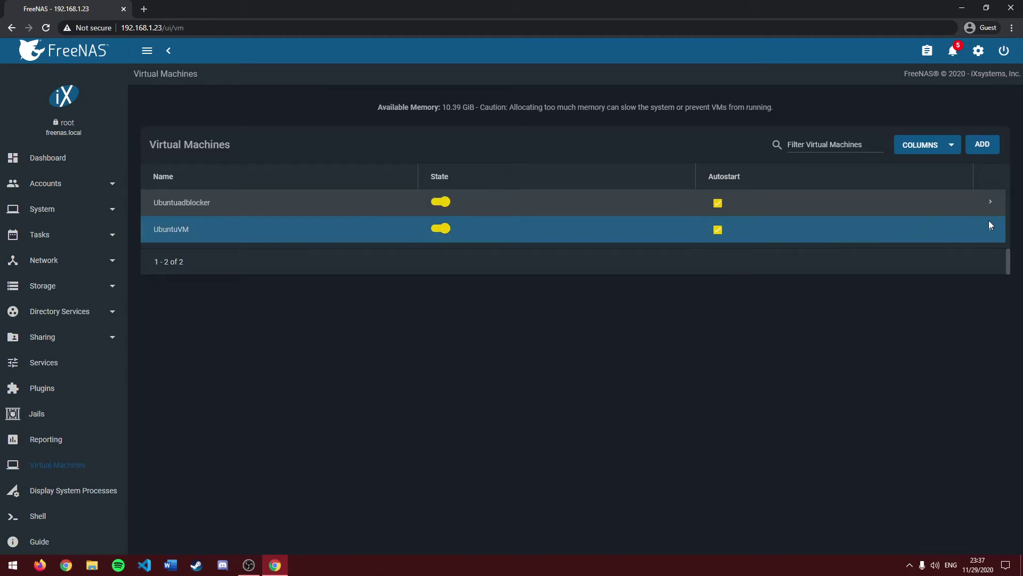
# - Untick UbuntuVM's Autostart, then cancel the Delete confirmation to keep the VM
pyautogui.click(993, 234)
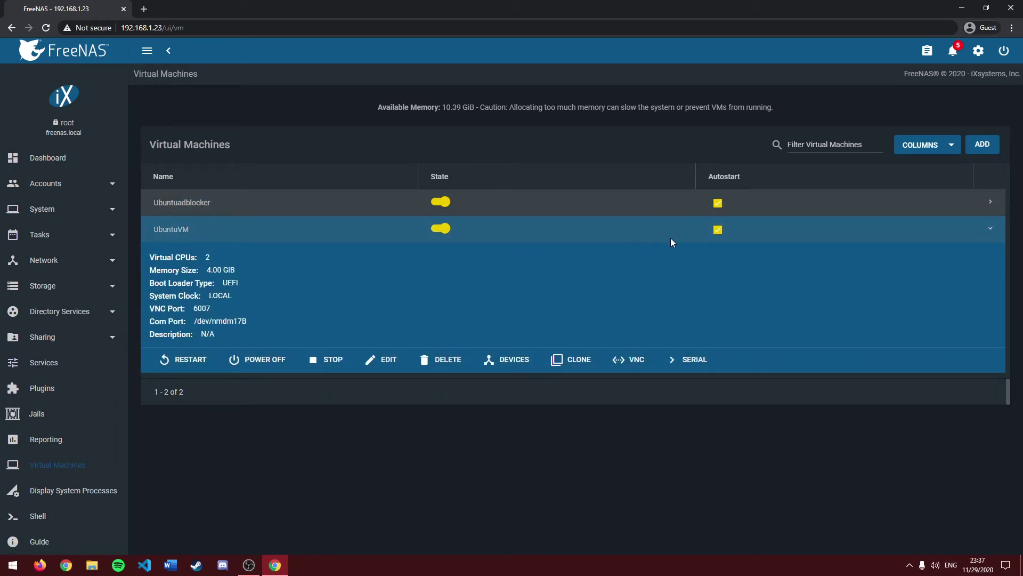
pyautogui.click(717, 231)
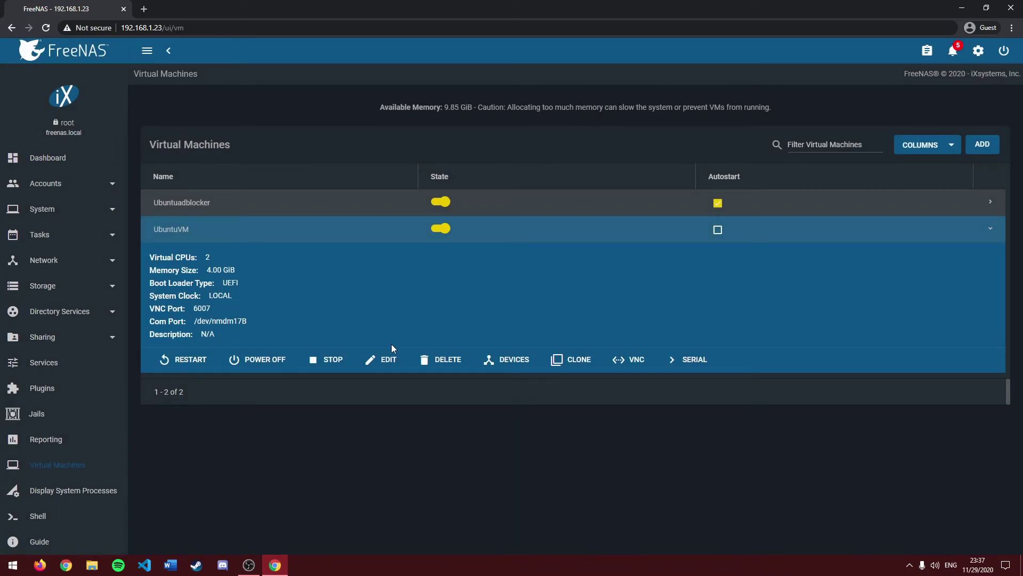
pyautogui.click(455, 362)
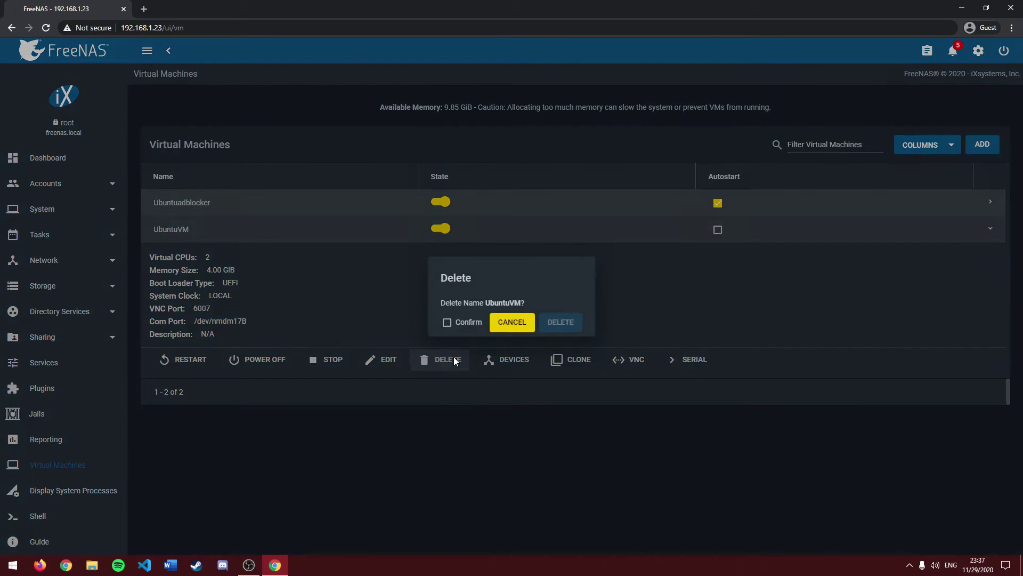
pyautogui.click(522, 323)
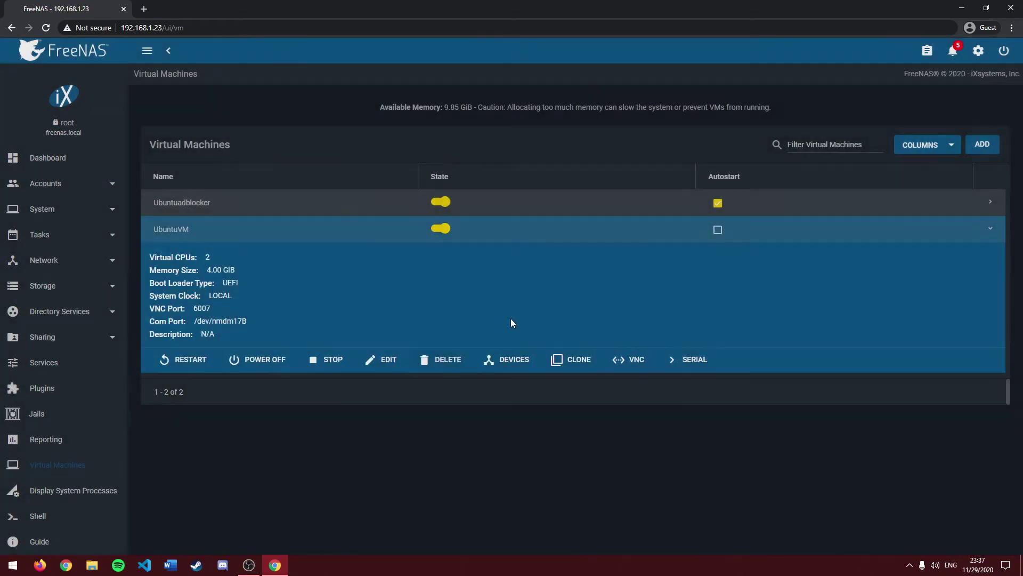
# - Inspect UbuntuVM's NIC device entry, then return to the Virtual Machines list
pyautogui.click(499, 358)
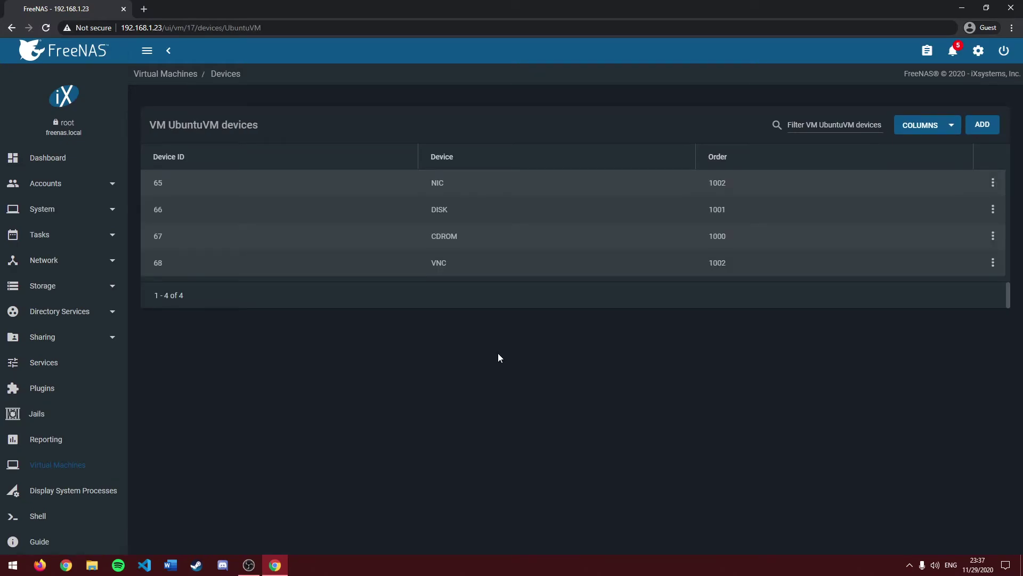
pyautogui.click(408, 191)
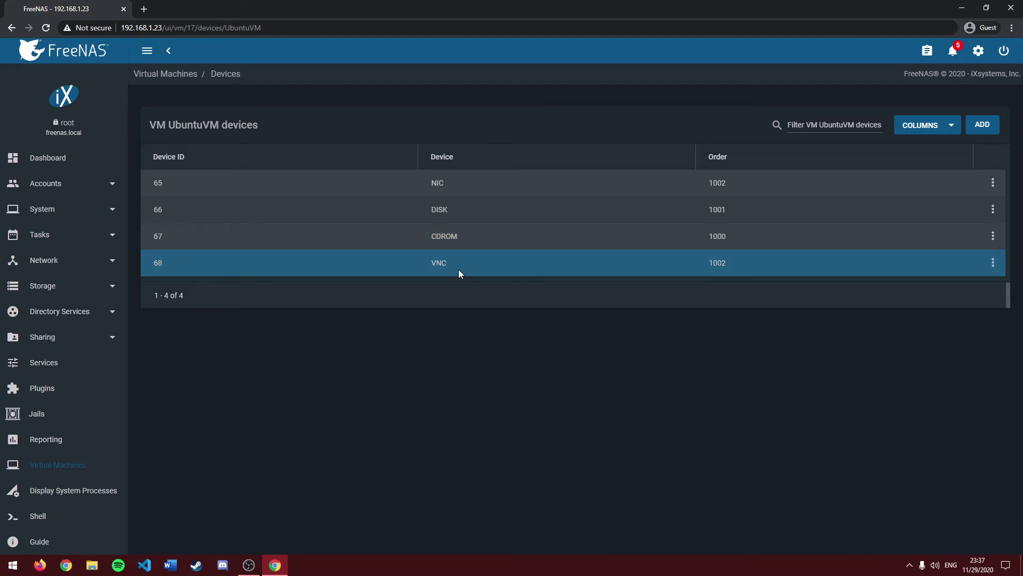
pyautogui.hotkey('alt', 'Left')
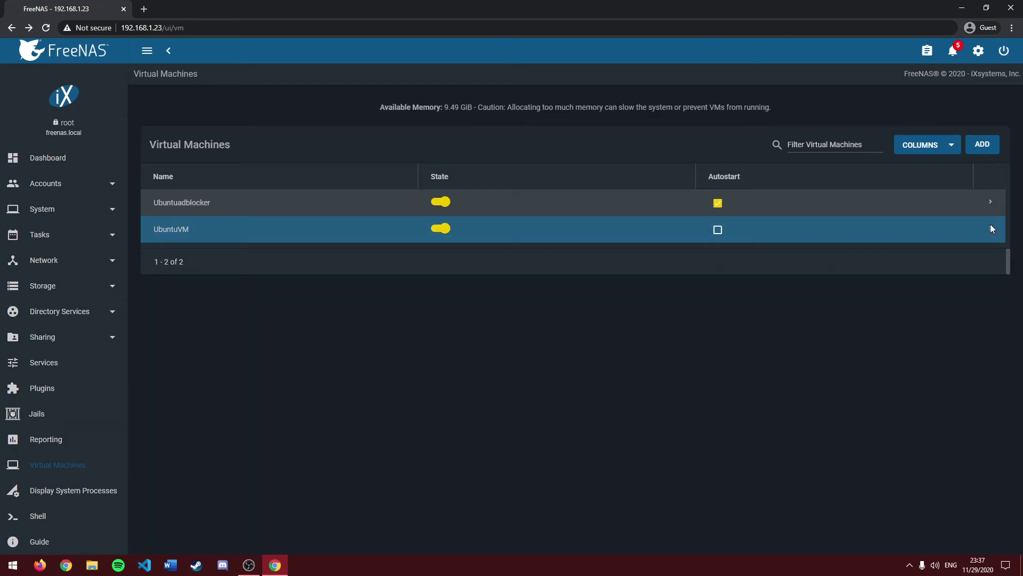
# - Open UbuntuVM's VNC console and serial shell, then return to Virtual Machines
pyautogui.click(990, 229)
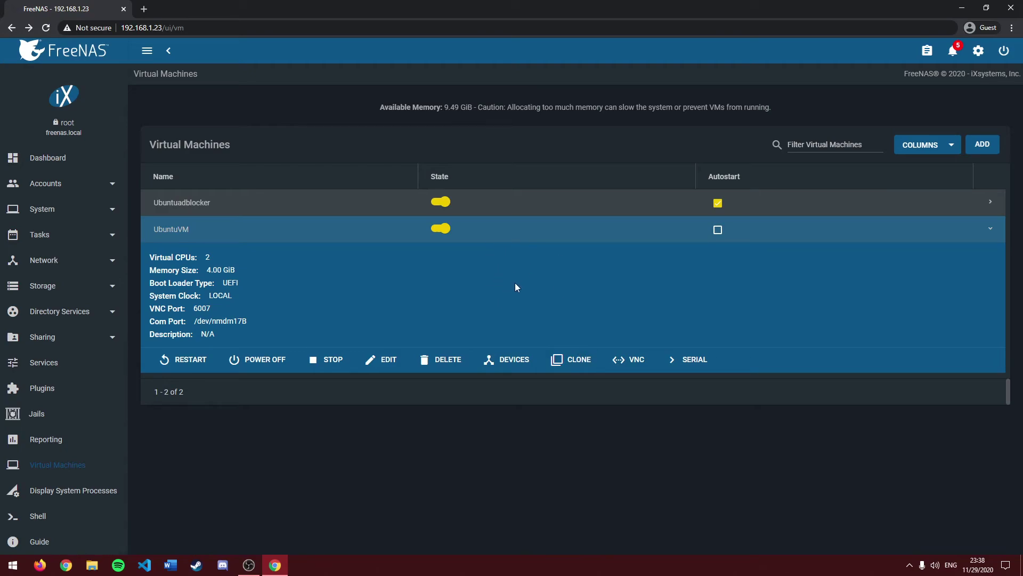
pyautogui.click(633, 357)
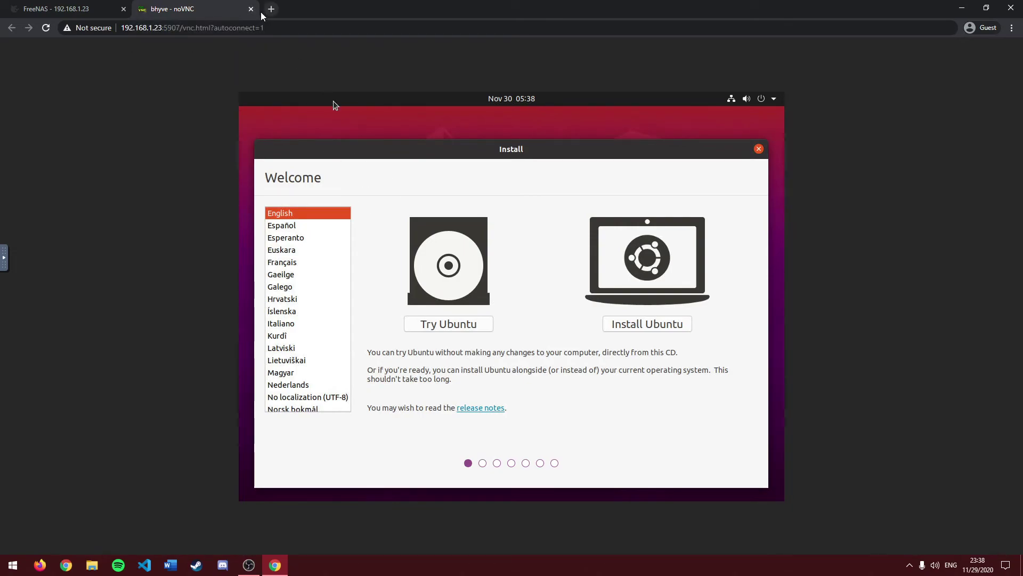
pyautogui.click(251, 9)
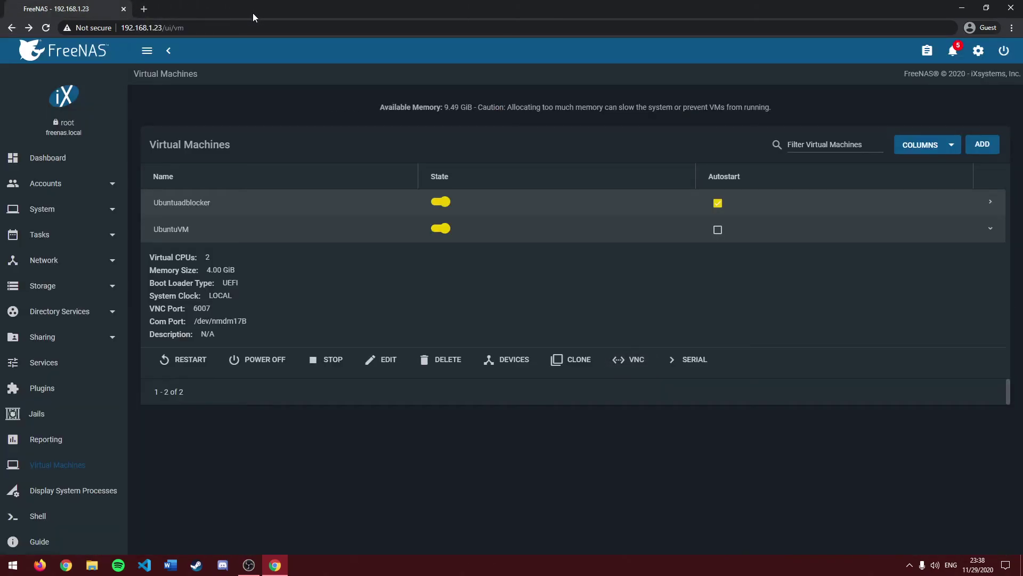
pyautogui.click(693, 360)
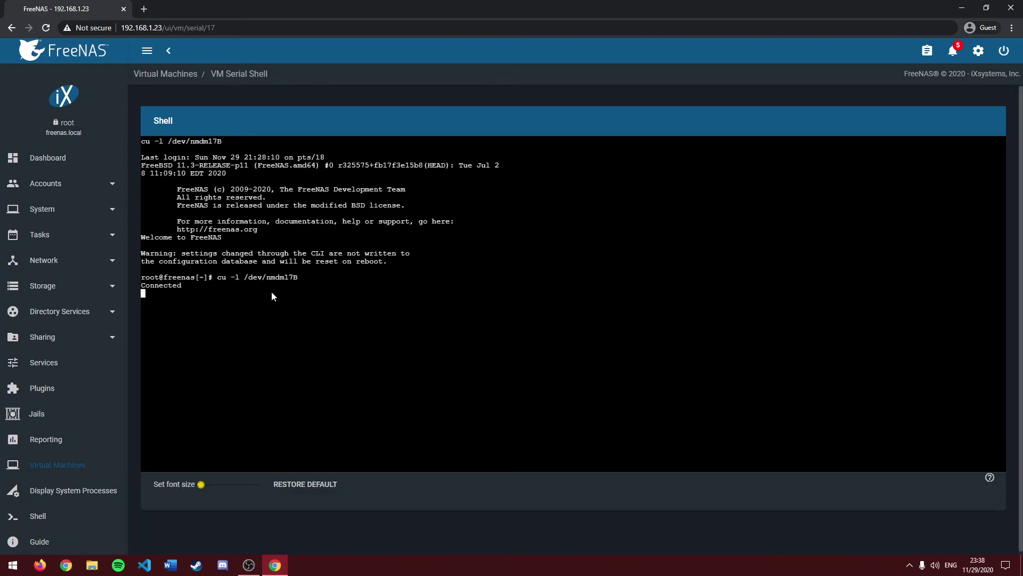
pyautogui.hotkey('alt', 'Left')
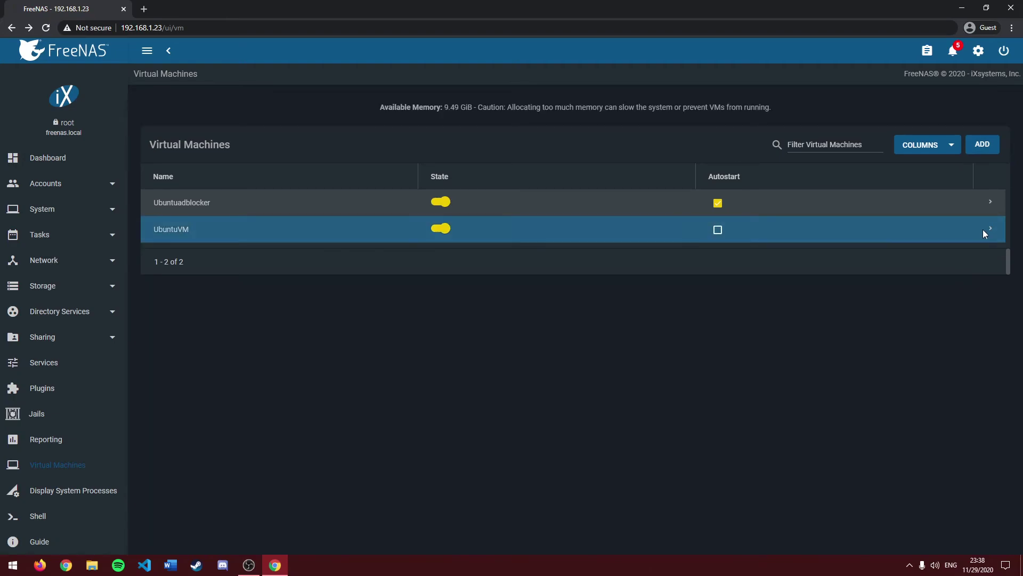
# - Power off UbuntuVM from its expanded row
pyautogui.click(981, 230)
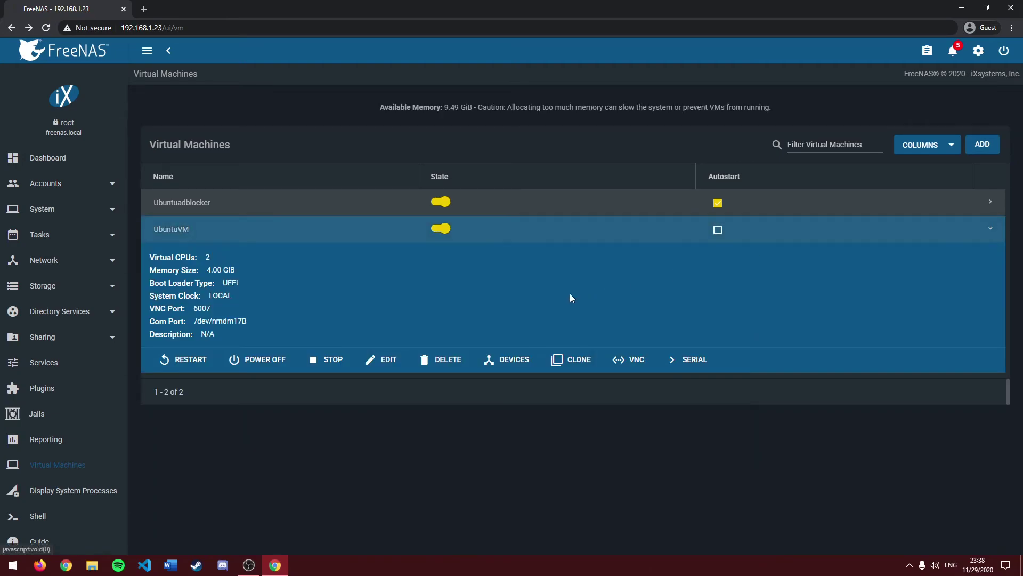
pyautogui.click(236, 361)
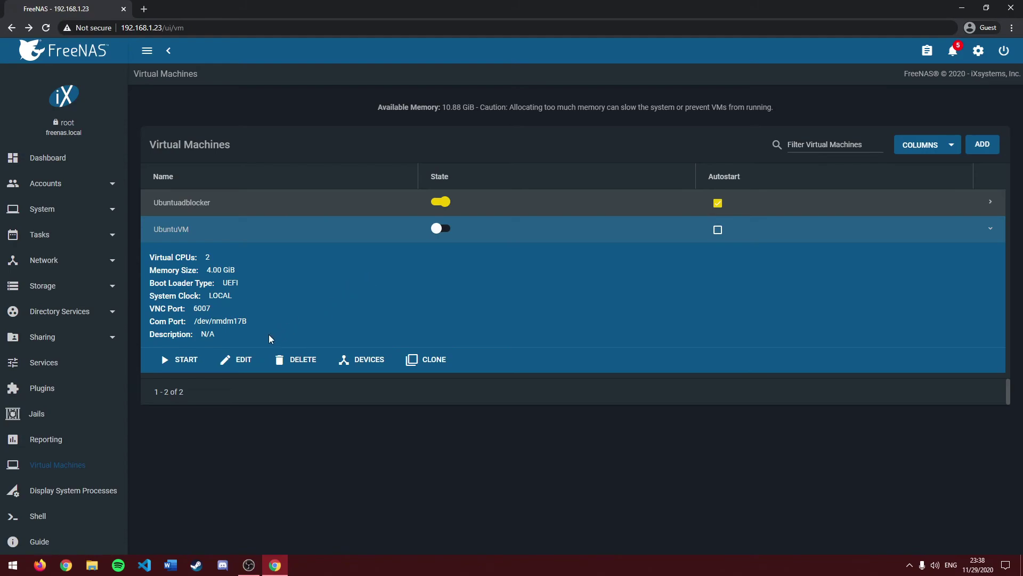
# - Change UbuntuVM's VNC device resolution to 1400x1050 and save it
pyautogui.click(358, 359)
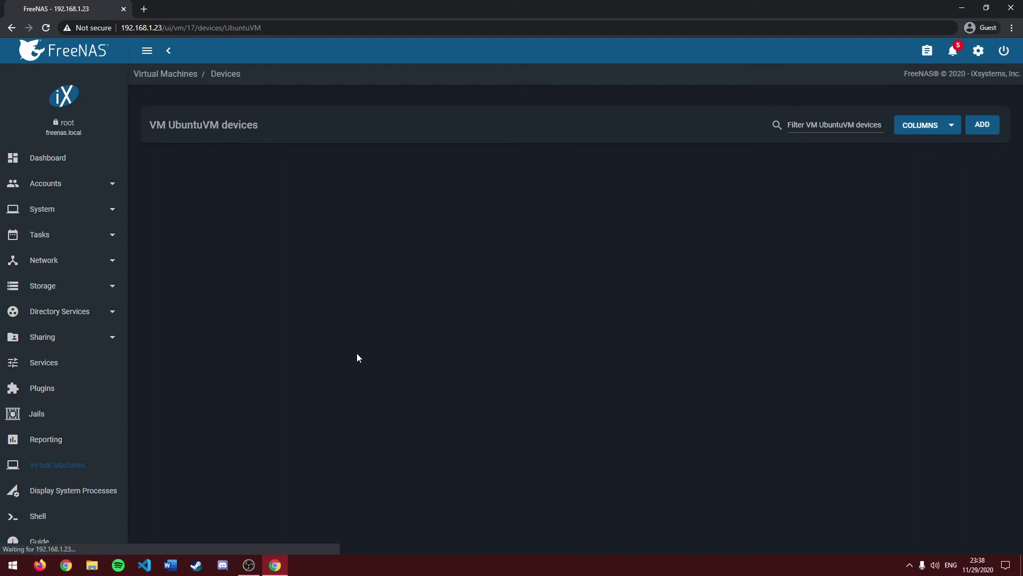
pyautogui.click(992, 267)
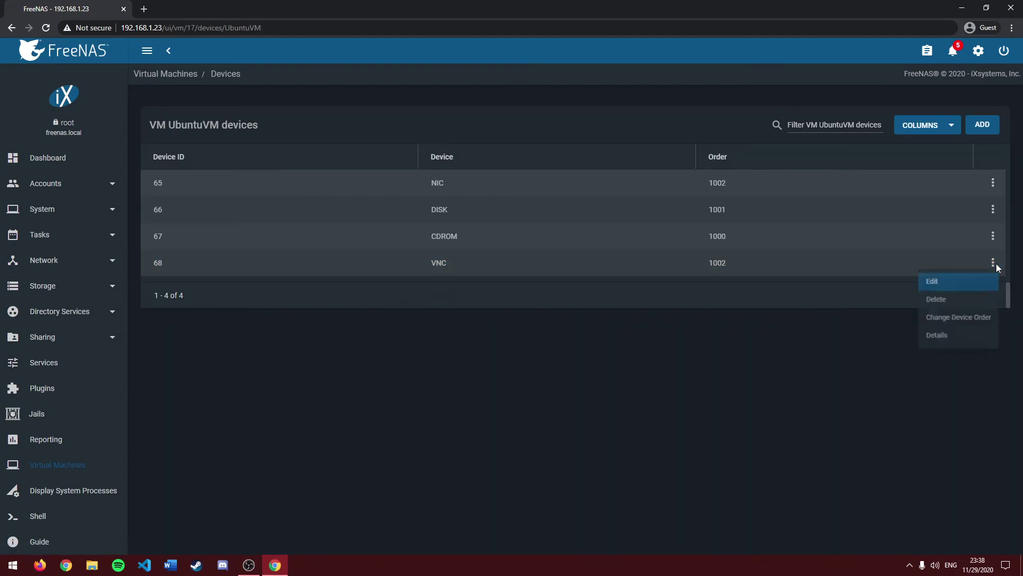
pyautogui.click(962, 283)
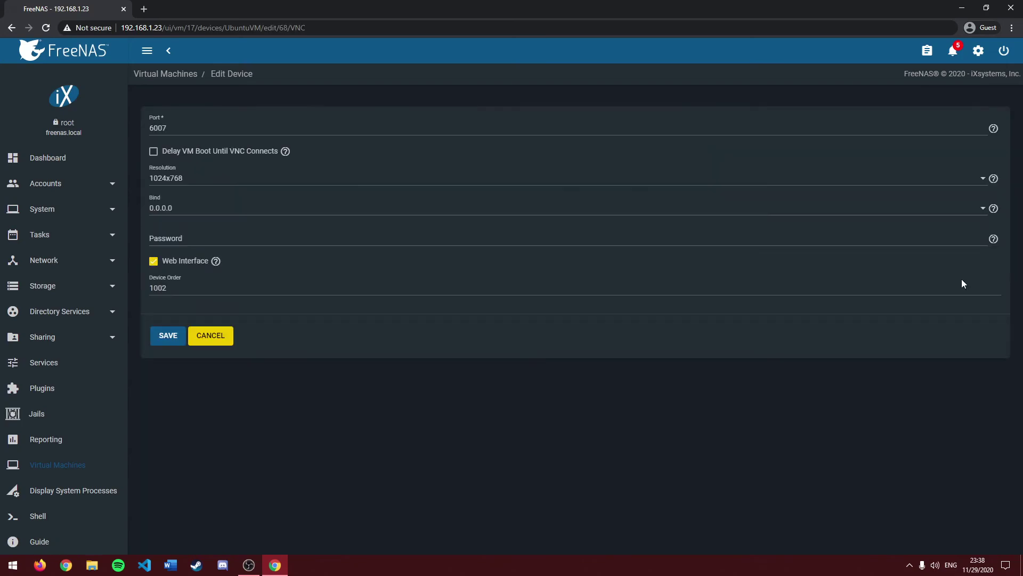
pyautogui.click(170, 176)
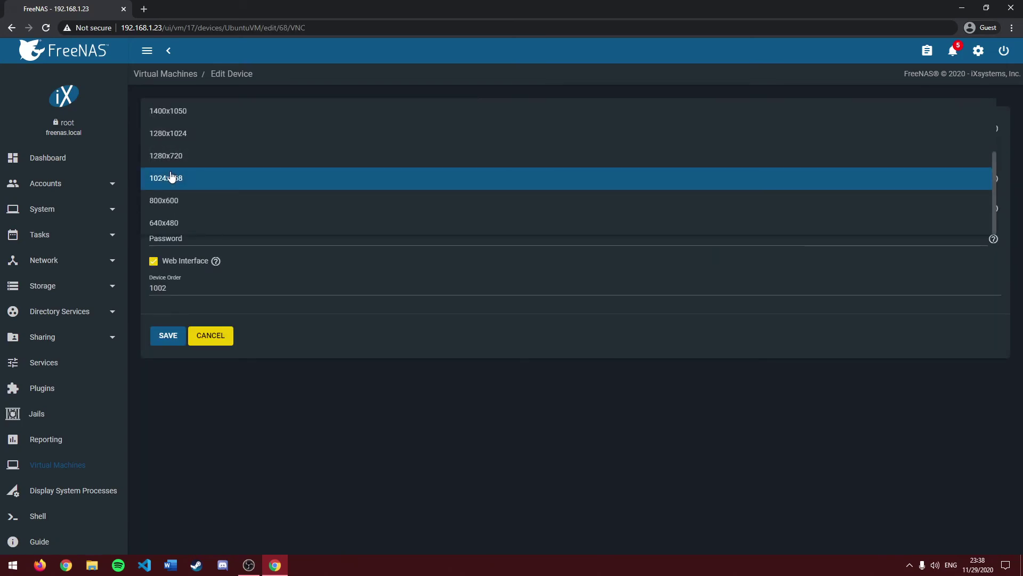
pyautogui.click(182, 120)
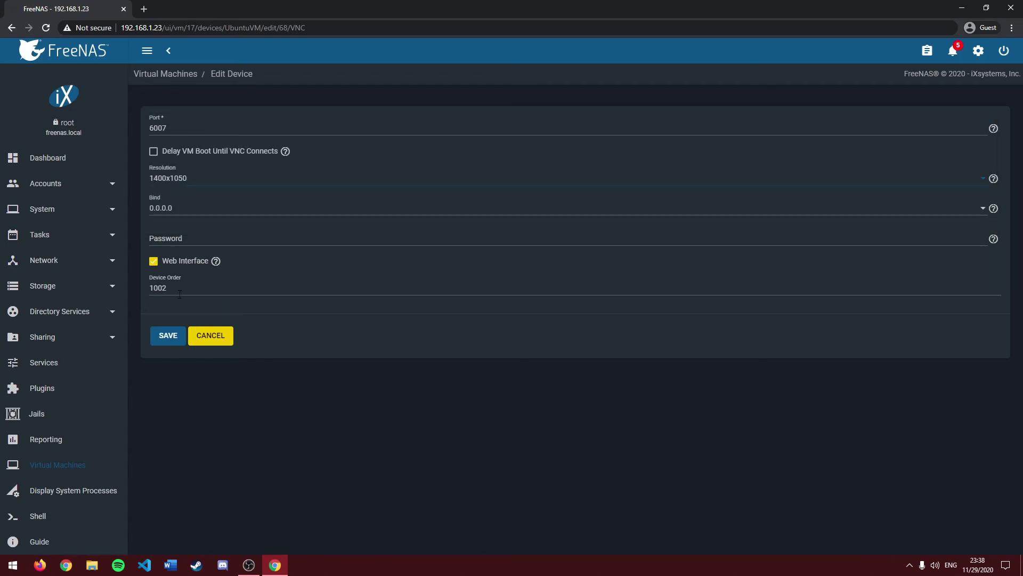
pyautogui.click(182, 335)
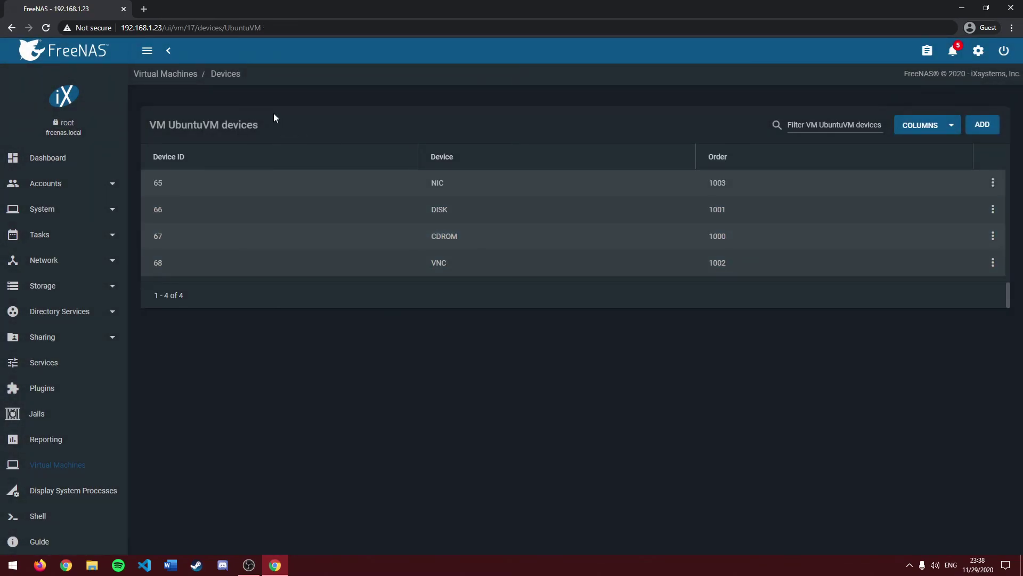
# - Go back to the Virtual Machines list and start UbuntuVM
pyautogui.click(172, 60)
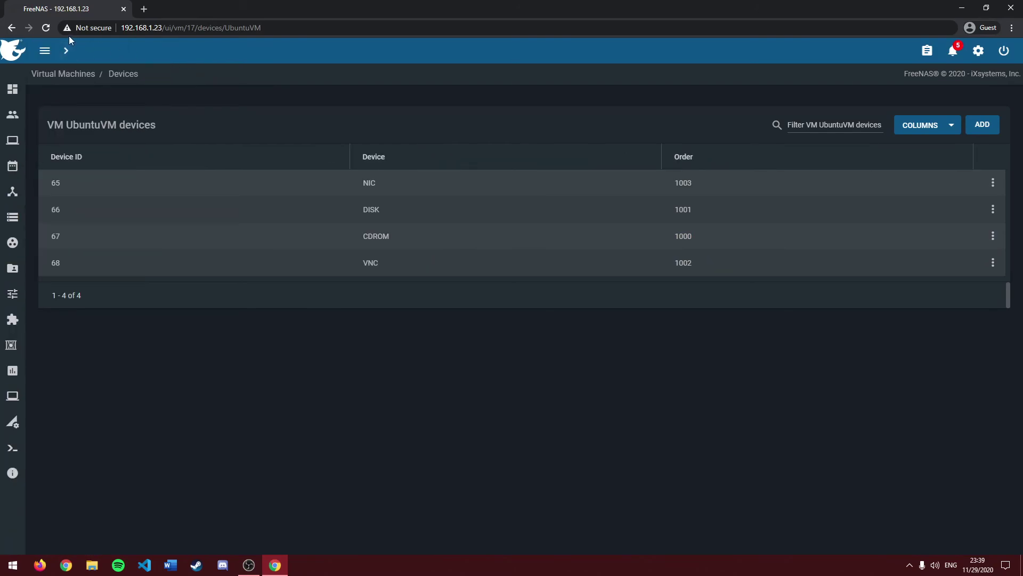
pyautogui.click(69, 50)
pyautogui.click(12, 28)
pyautogui.click(13, 29)
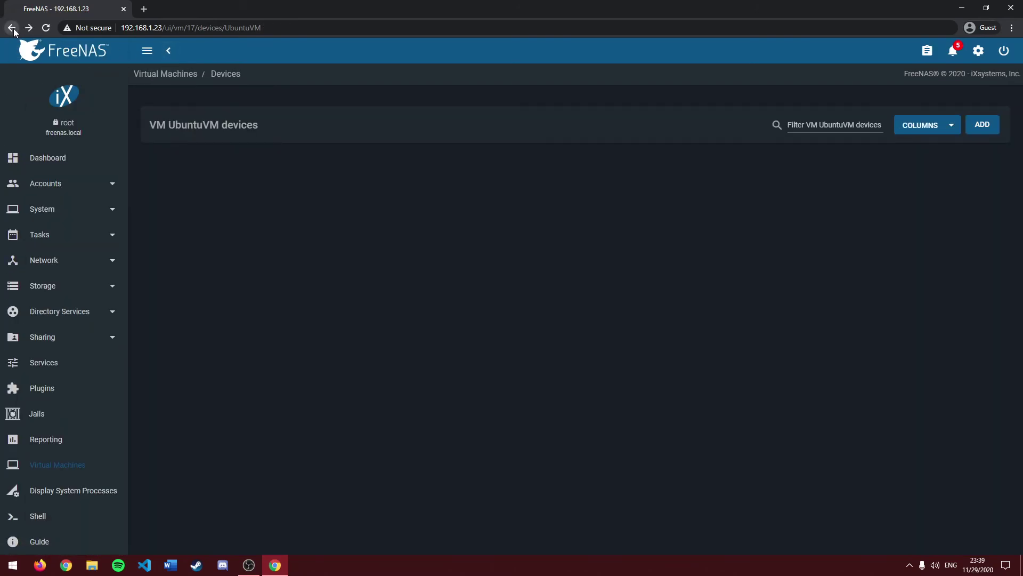
pyautogui.click(13, 29)
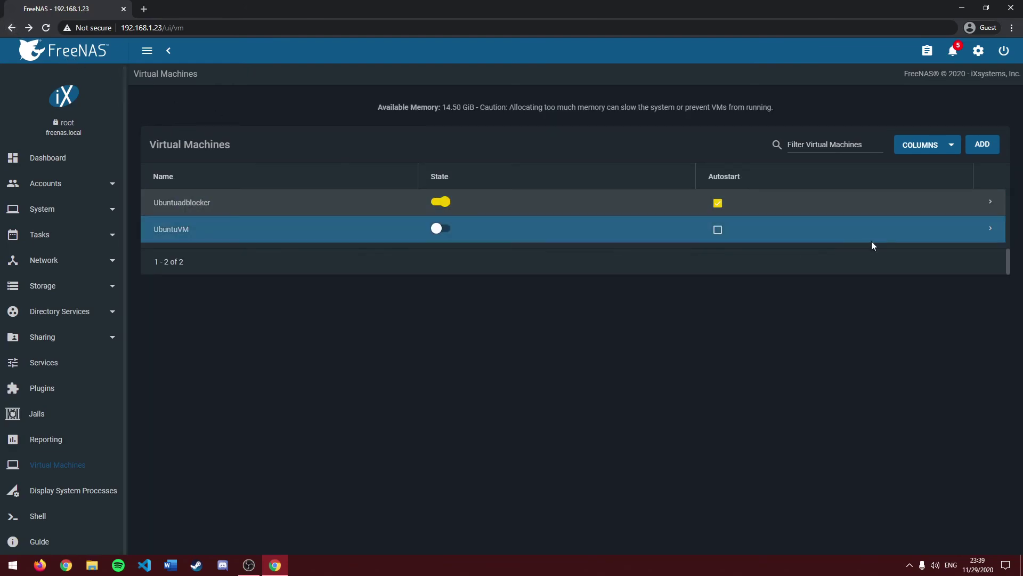
pyautogui.click(991, 230)
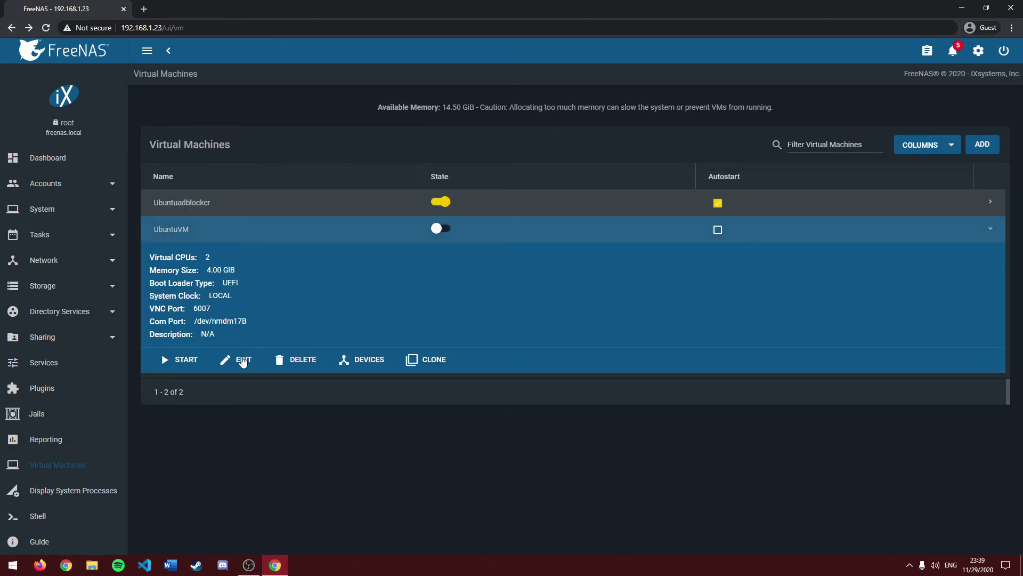
pyautogui.click(175, 363)
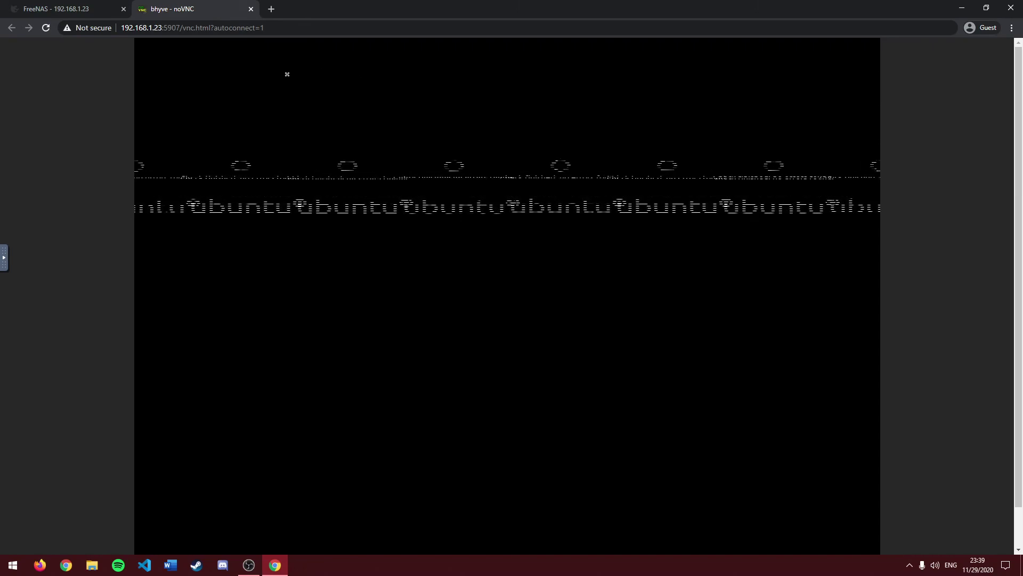
# - Close the noVNC console tab after watching Ubuntu boot
pyautogui.click(251, 9)
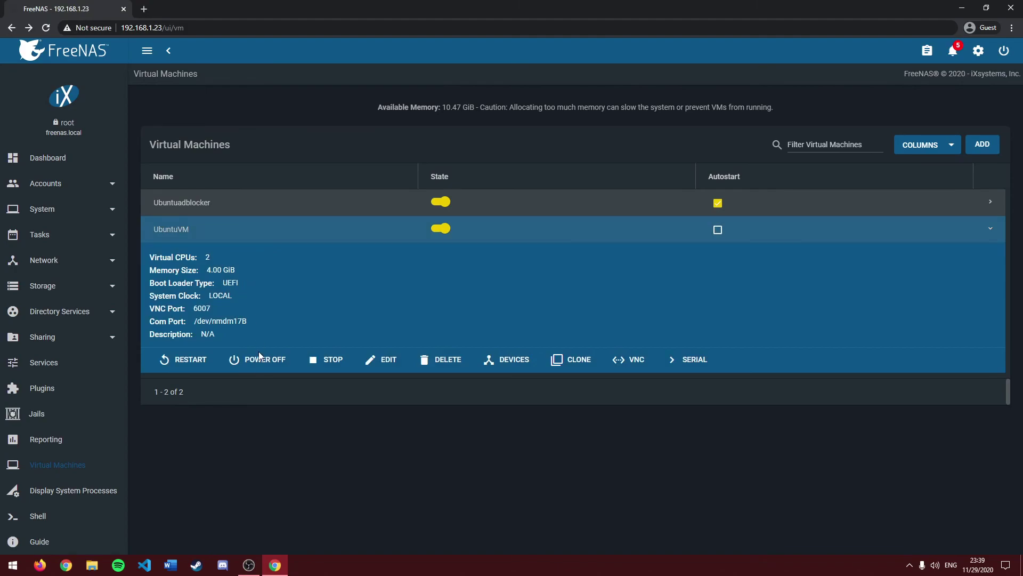
# - Power off UbuntuVM and re-expand its row to confirm it stopped
pyautogui.click(260, 359)
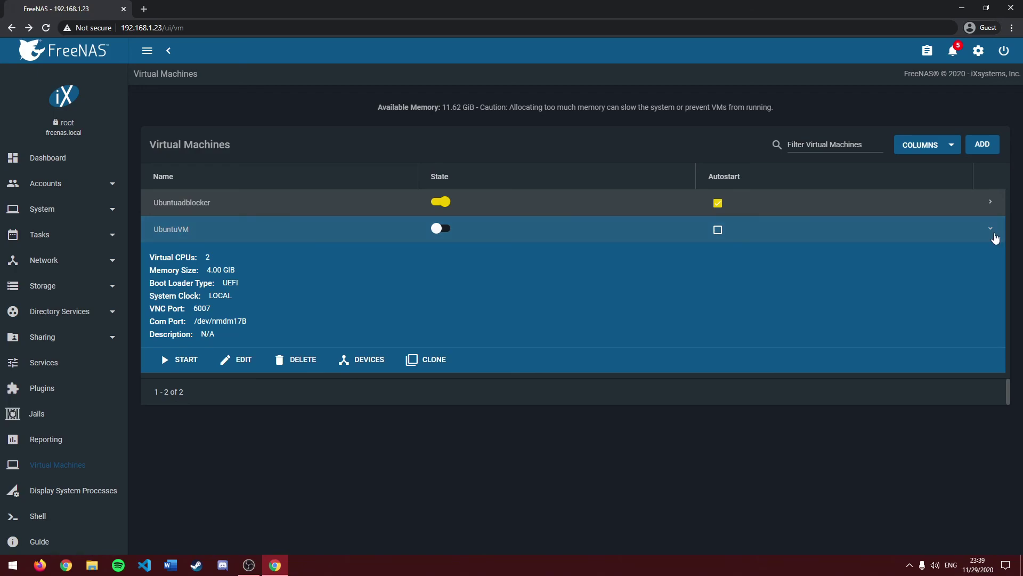
pyautogui.click(991, 229)
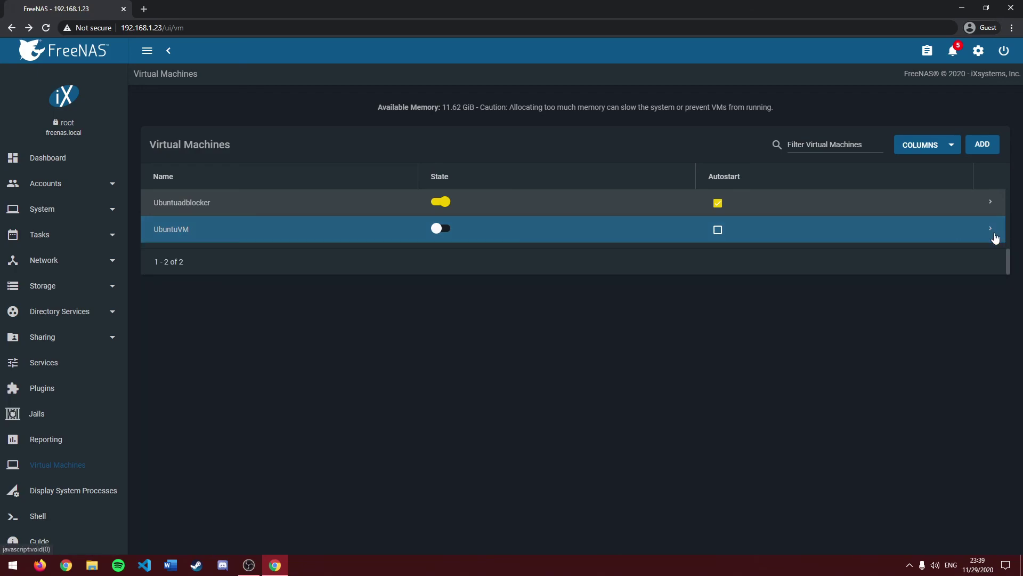
pyautogui.click(994, 236)
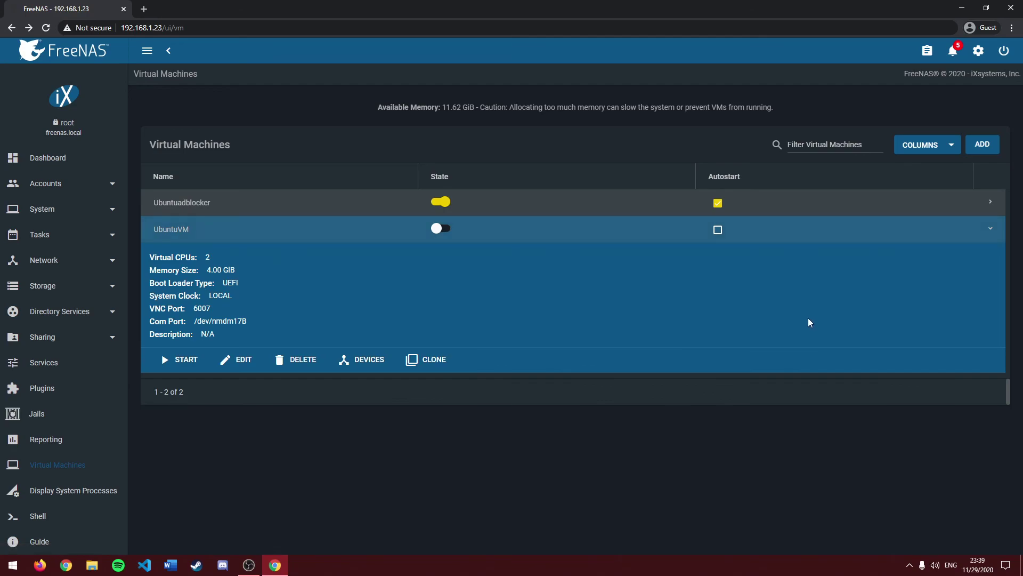